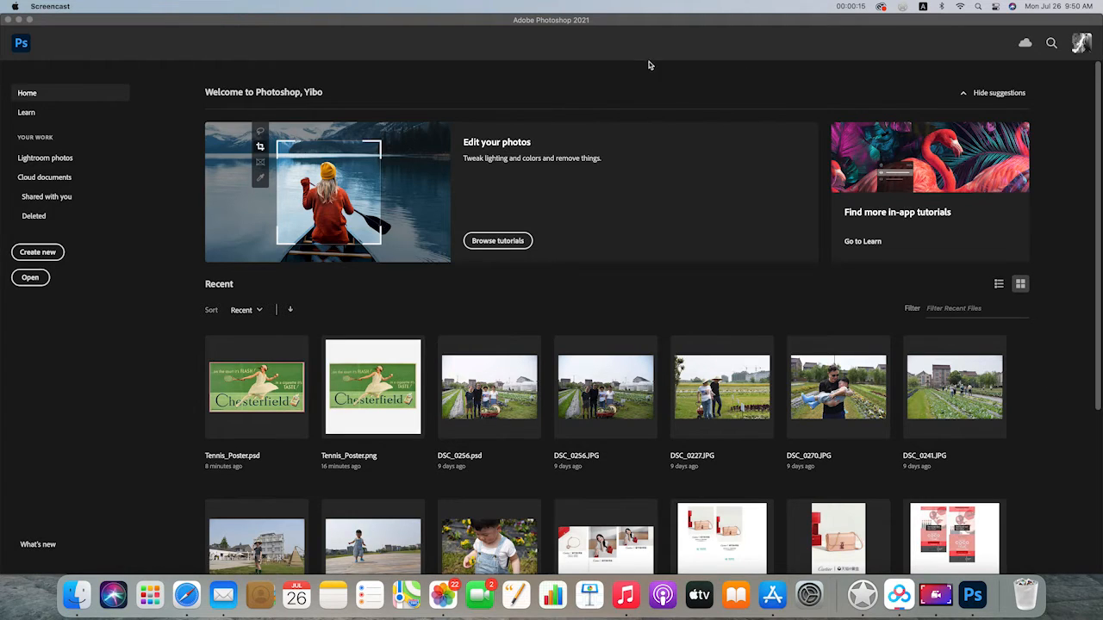
Open the Tennis_Poster.png image for editing
left_click(639, 24)
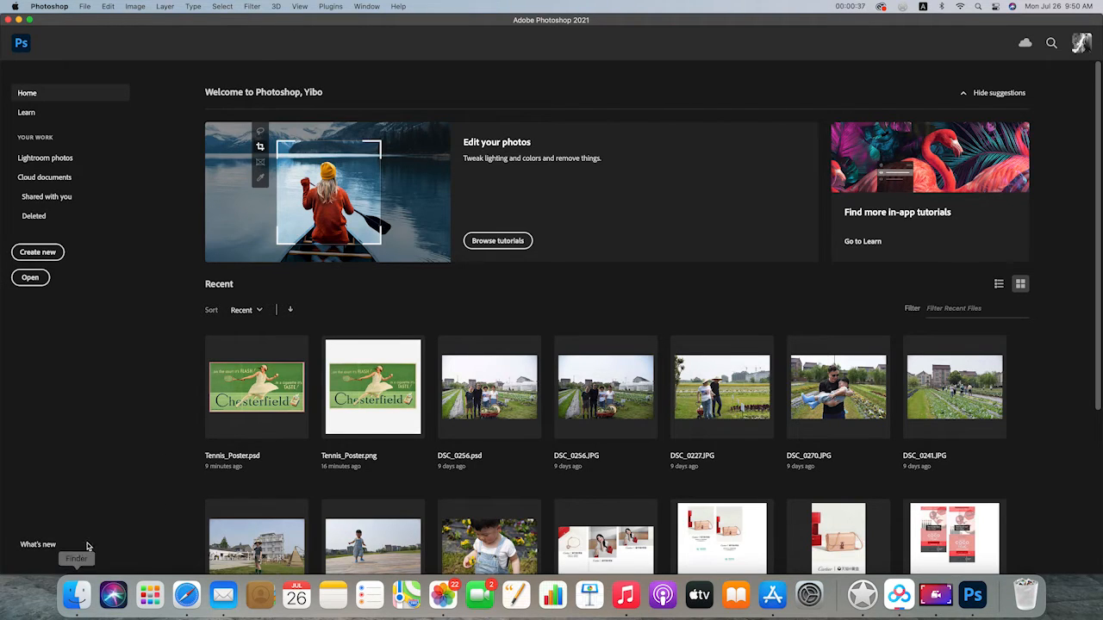
left_click(76, 594)
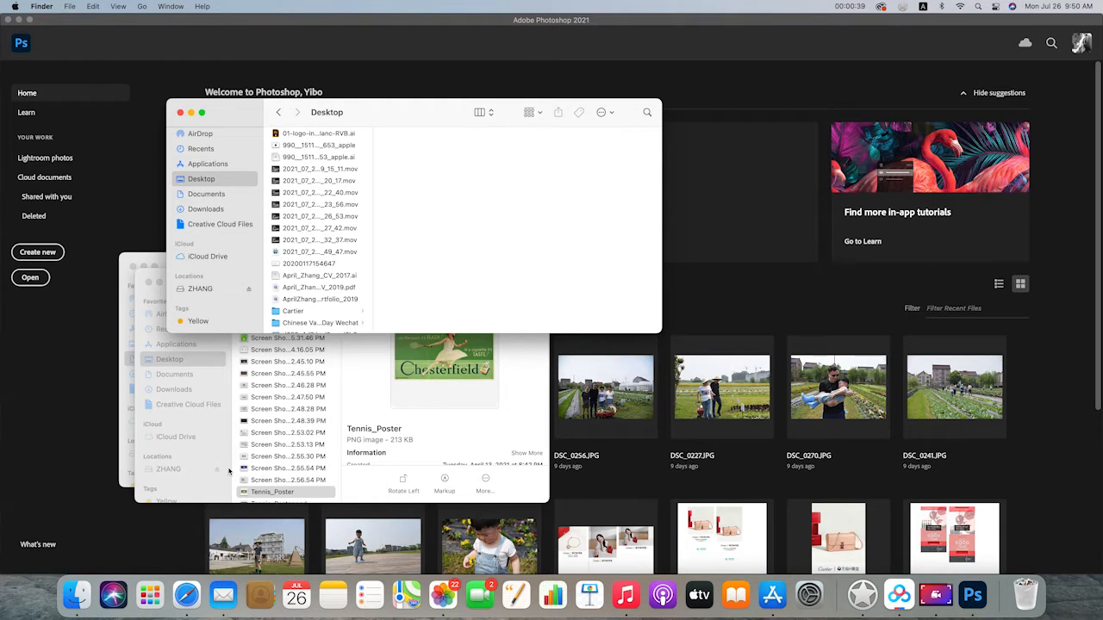
left_click(228, 469)
left_click_drag(248, 496, 972, 606)
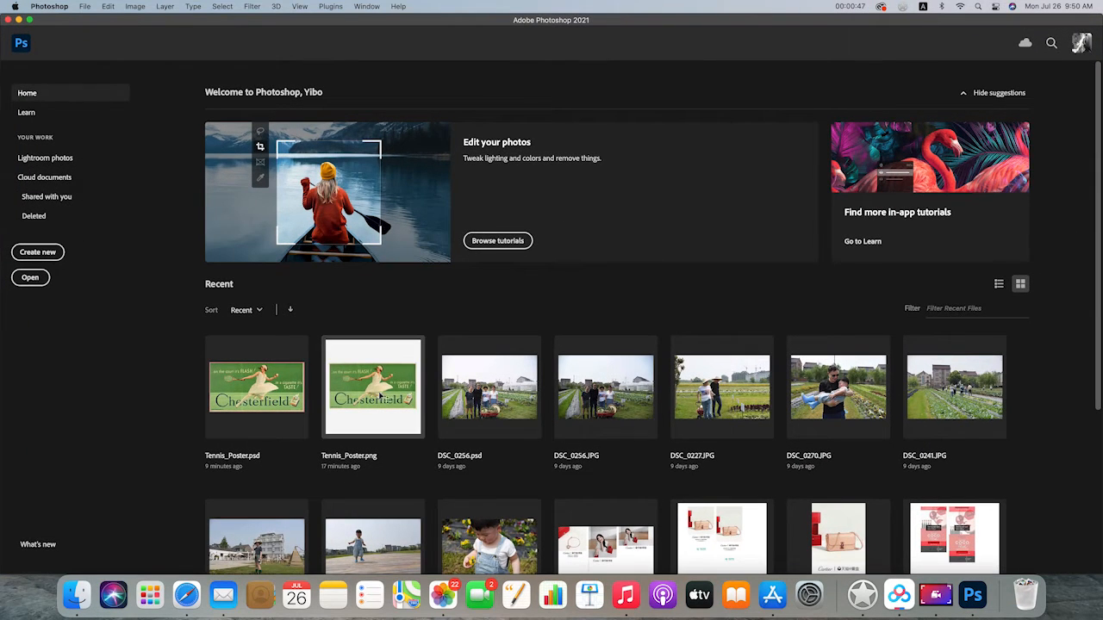
left_click(382, 394)
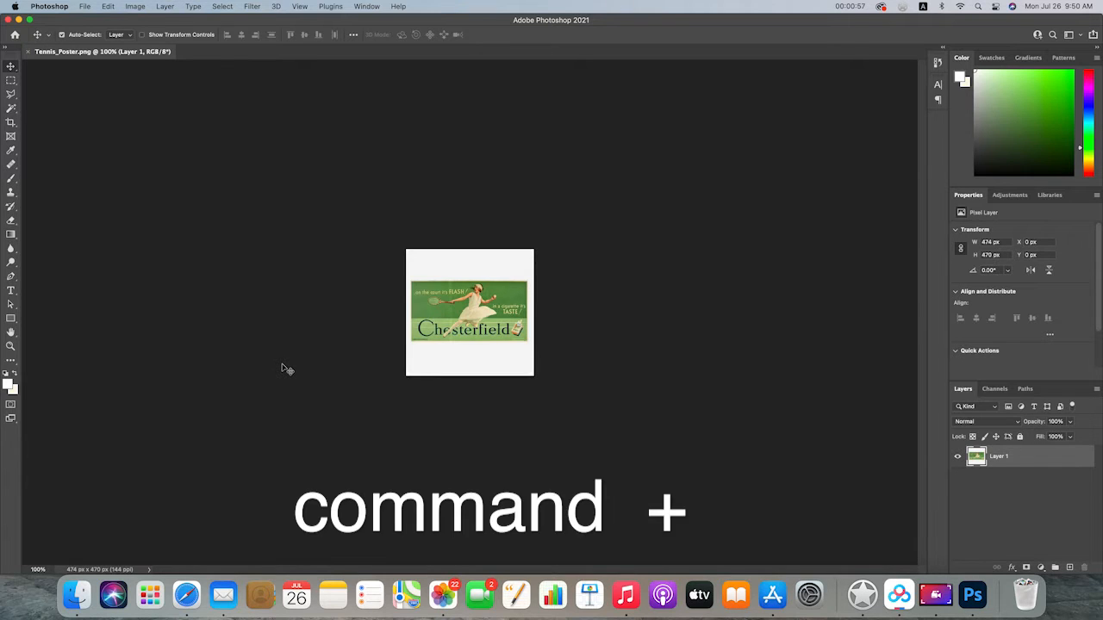
Crop the image tightly around the green Chesterfield poster to about 440 by 234 px, trimming off the white margins
key("super+plus")
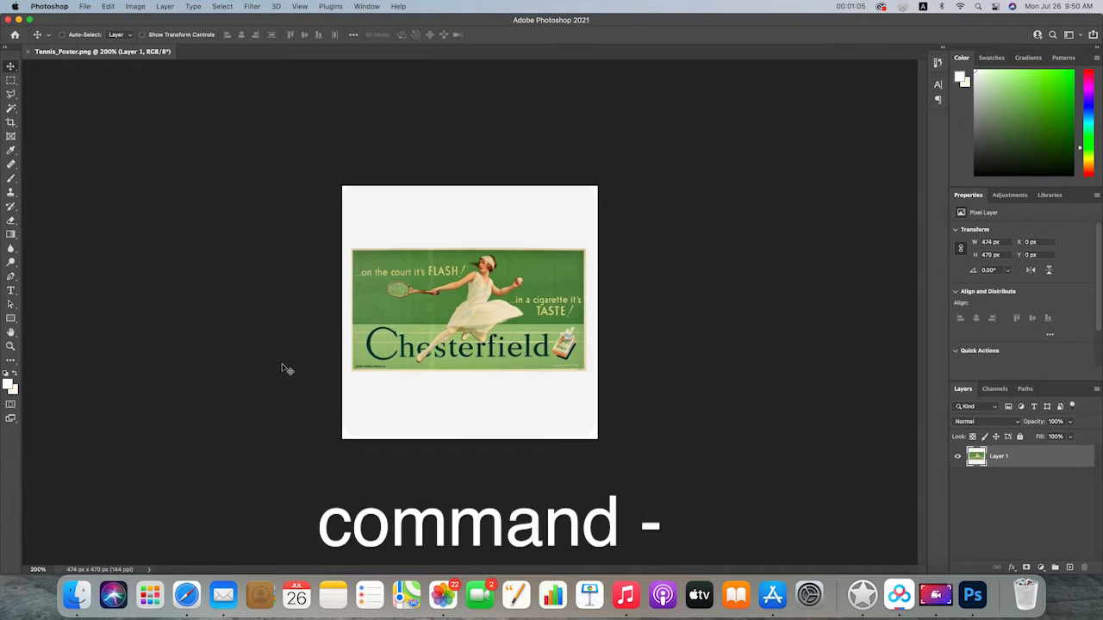
key("super+minus")
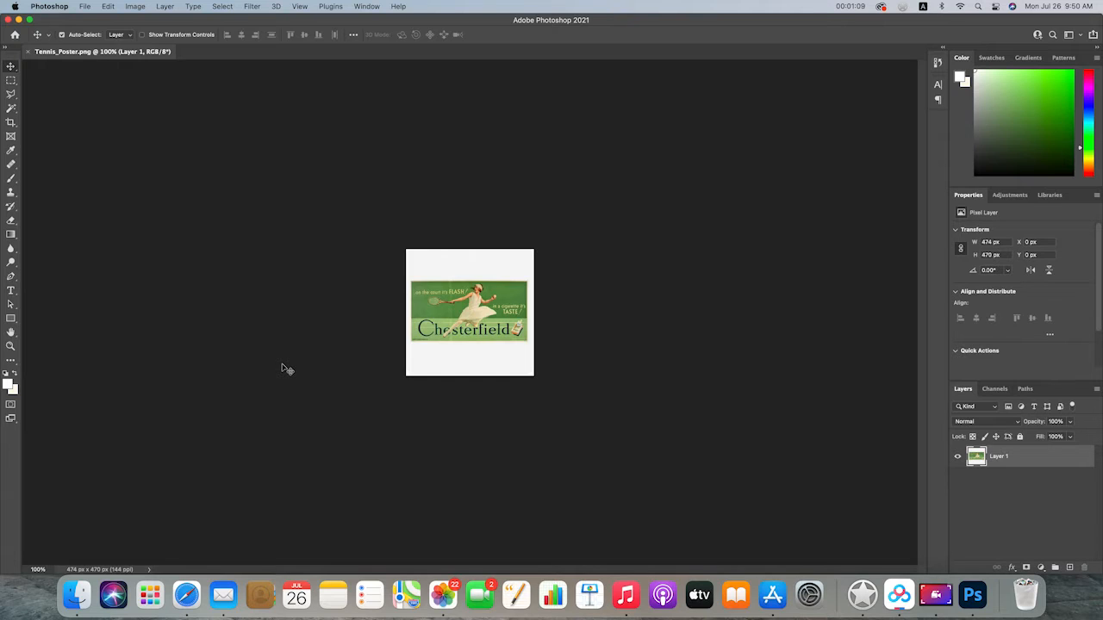
key("super+plus")
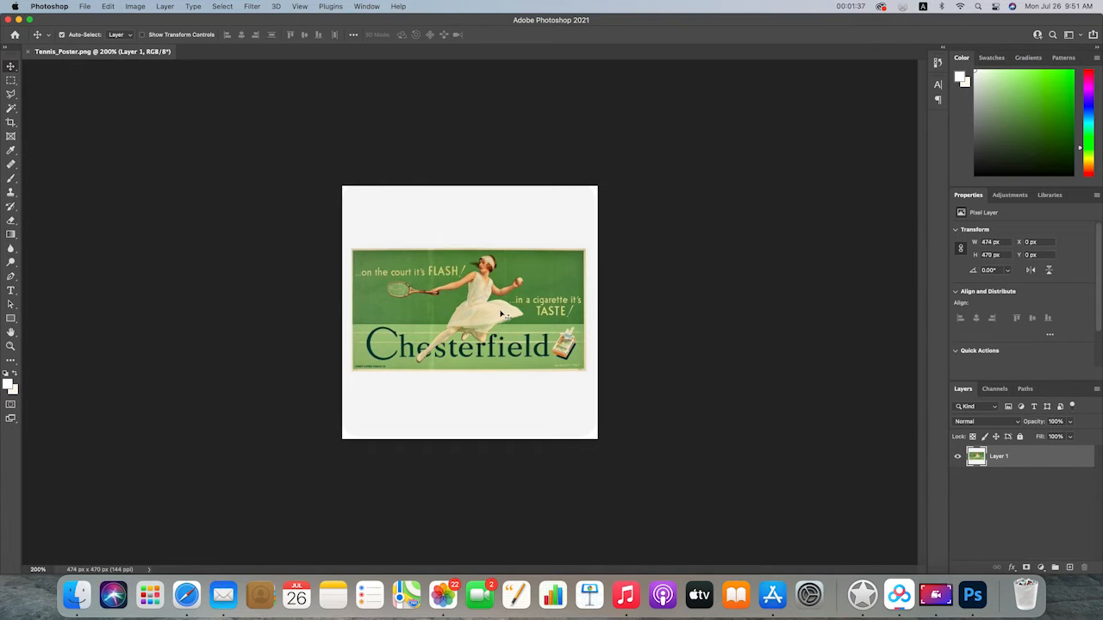
mouse_move(512, 312)
left_mouse_down()
mouse_move(539, 315)
mouse_move(493, 304)
mouse_move(523, 347)
mouse_move(542, 315)
mouse_move(516, 265)
mouse_move(531, 326)
mouse_move(530, 308)
mouse_move(508, 329)
mouse_move(502, 316)
left_mouse_up()
mouse_move(484, 312)
left_mouse_down()
mouse_move(509, 317)
mouse_move(484, 284)
mouse_move(513, 249)
mouse_move(484, 249)
mouse_move(489, 320)
mouse_move(501, 299)
left_mouse_up()
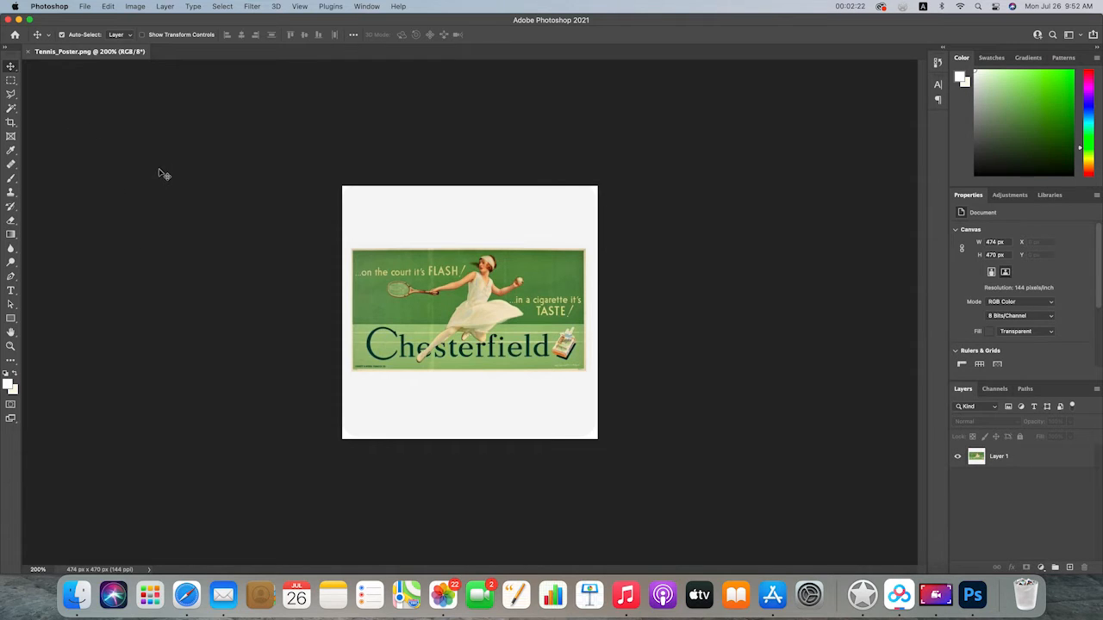
left_click(11, 122)
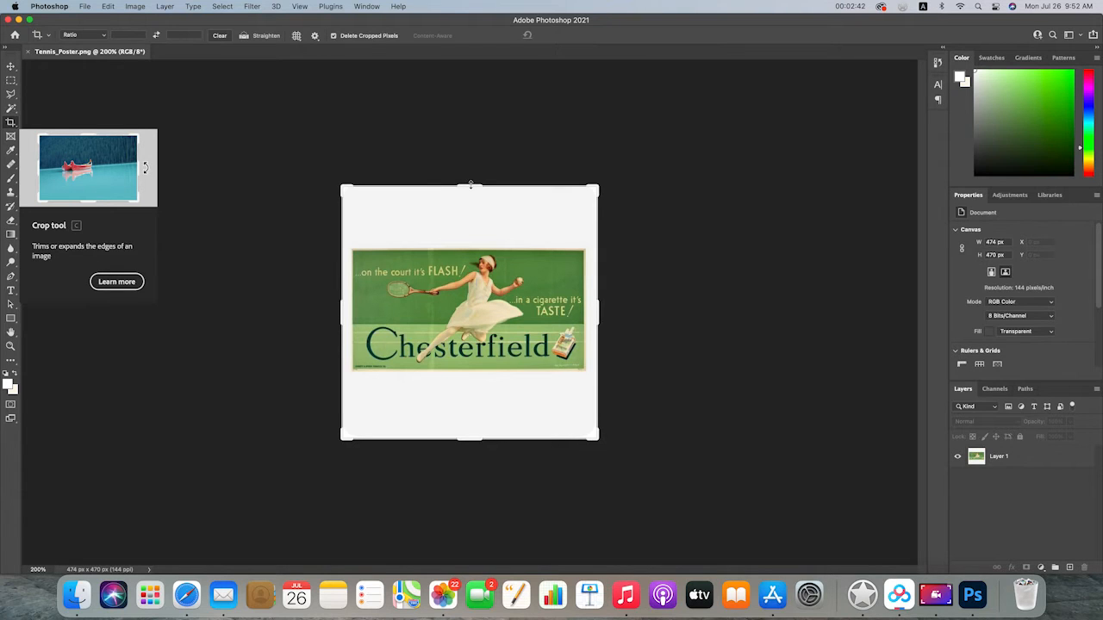
left_click_drag(471, 184, 472, 218)
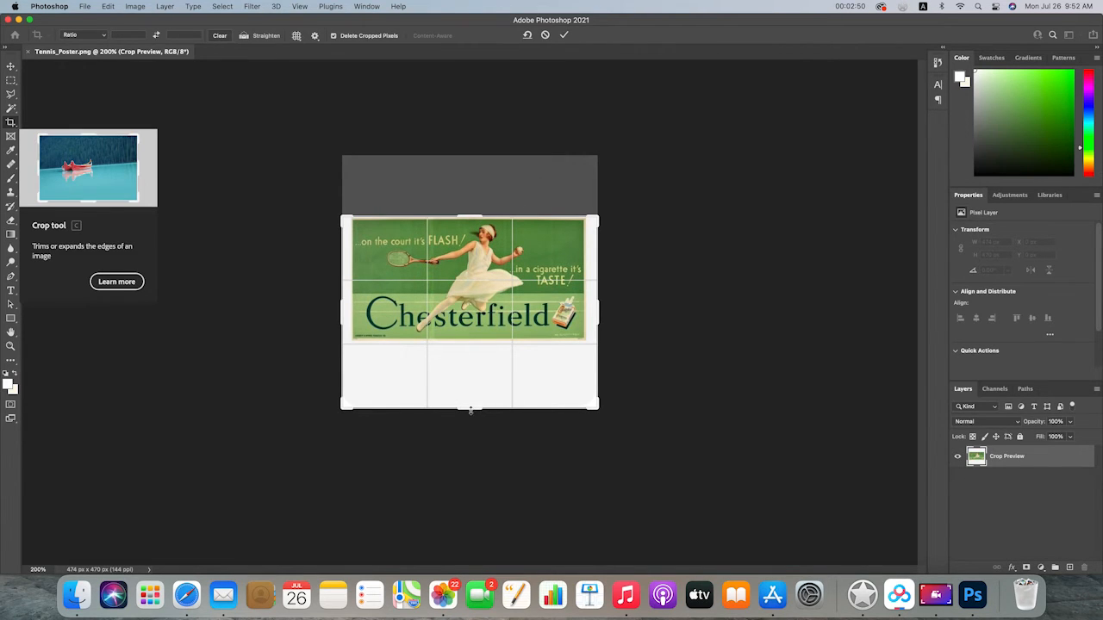
left_click_drag(473, 408, 469, 377)
left_click_drag(593, 310, 595, 310)
left_click_drag(343, 312, 350, 311)
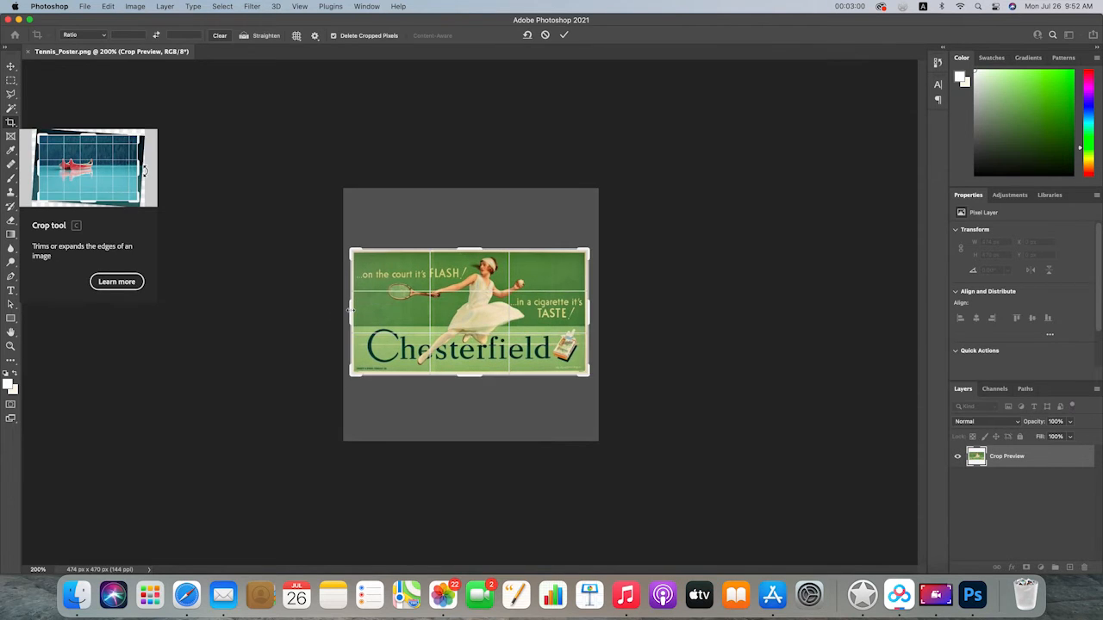
key("Return")
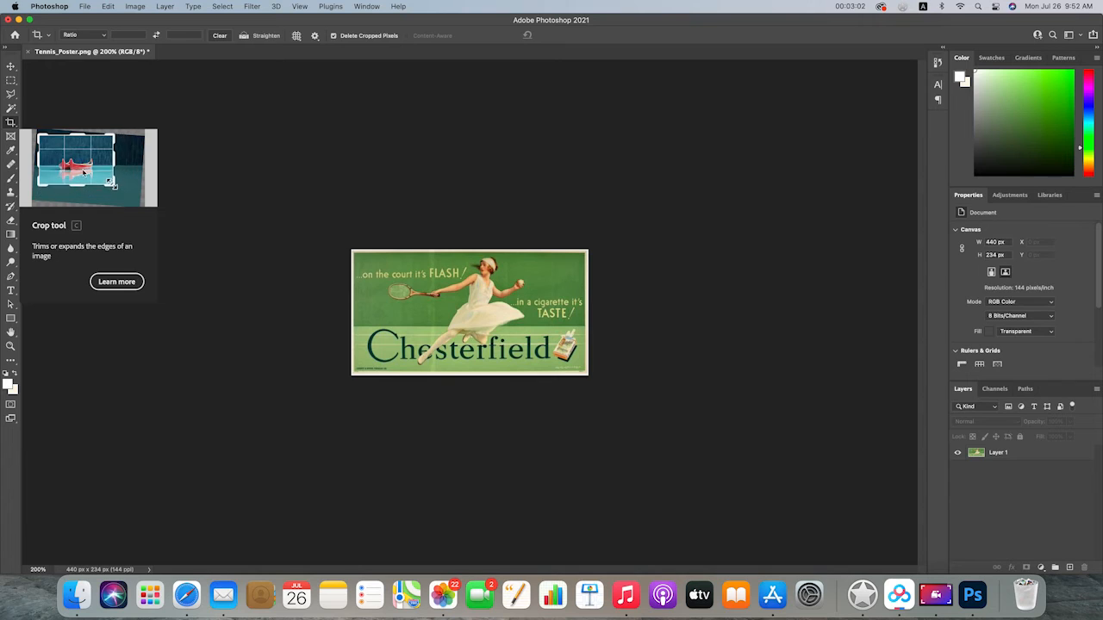
key("Return")
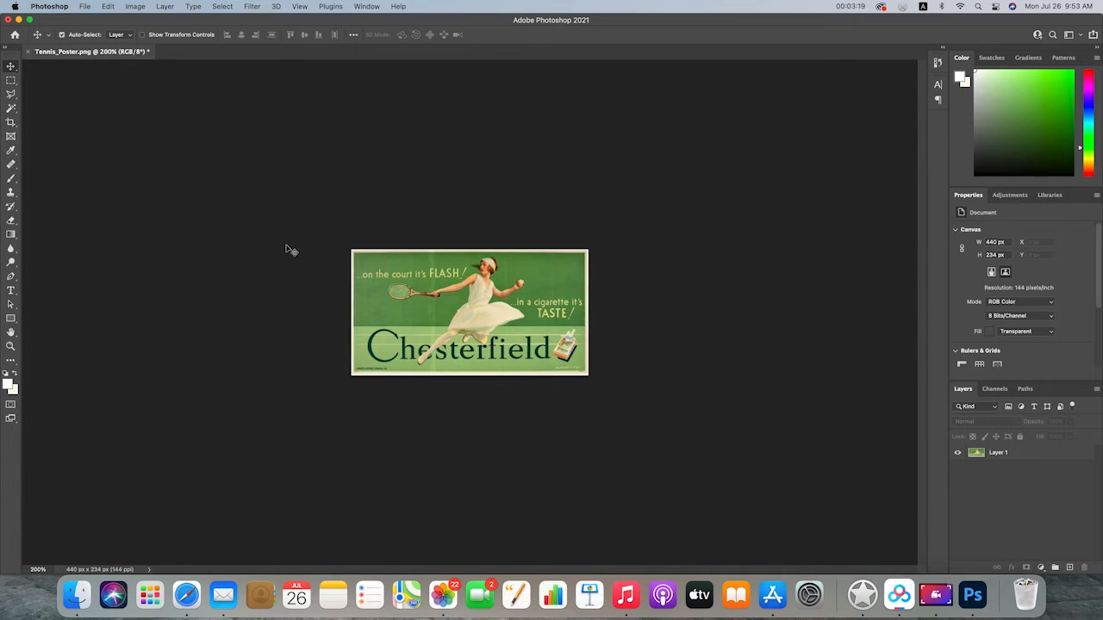
Resize the whole image to a width of 10 centimeters, keeping its proportions
left_click(138, 7)
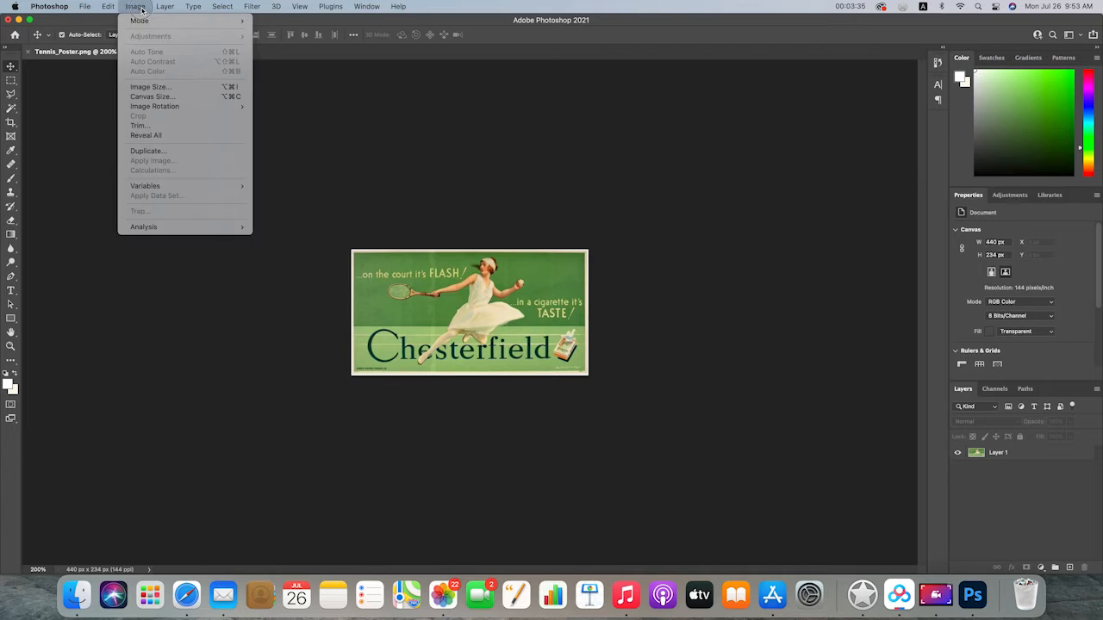
left_click(167, 89)
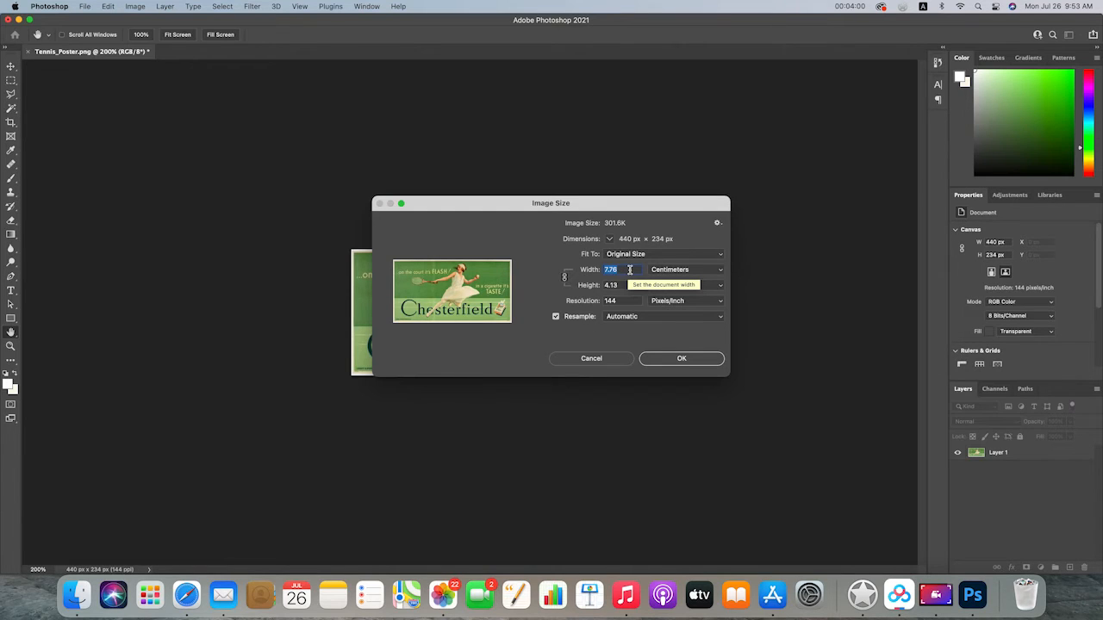
type("10")
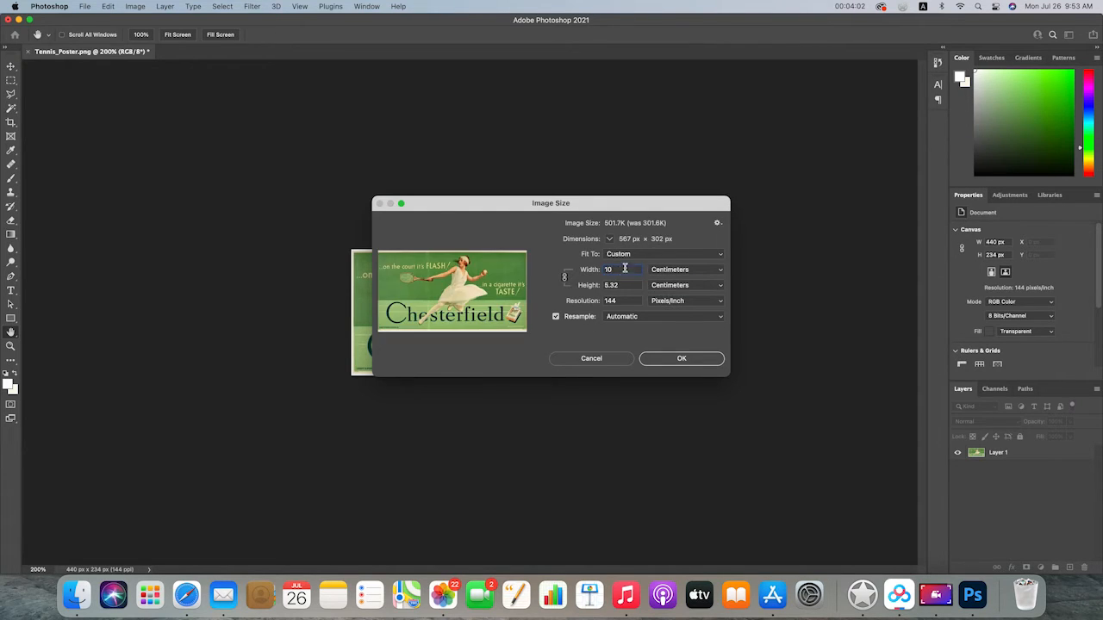
left_click(656, 340)
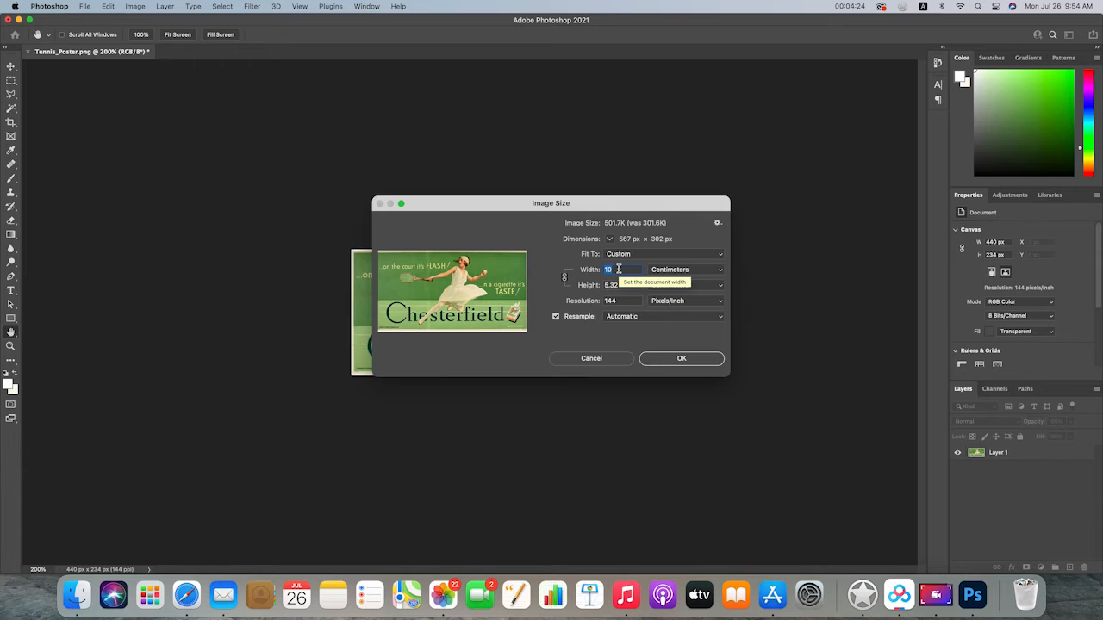
type("30")
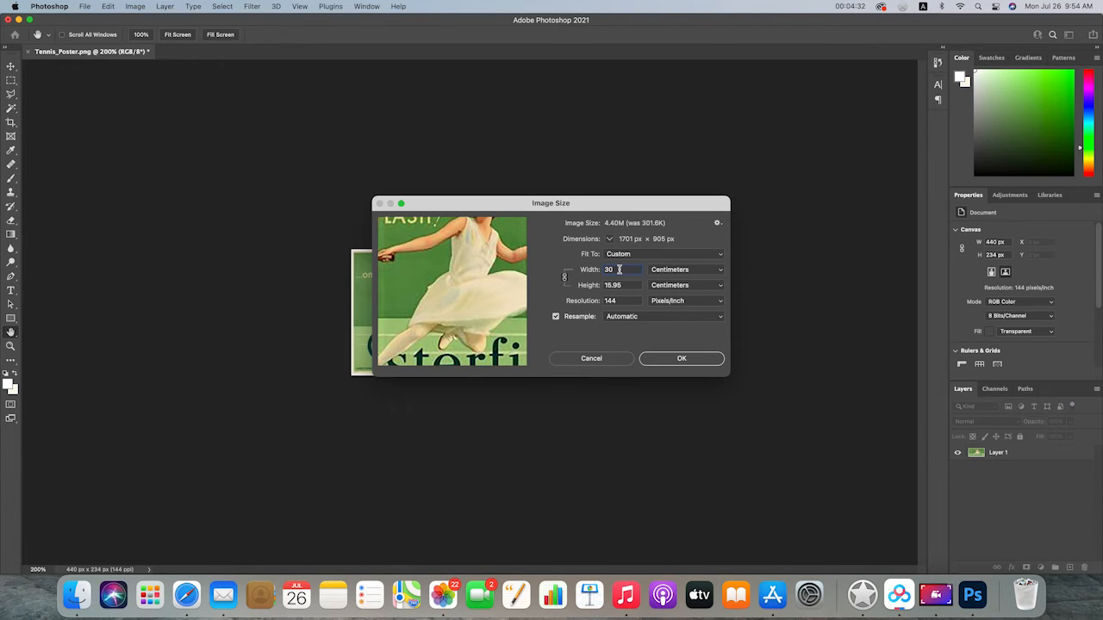
left_click(583, 269)
type("10")
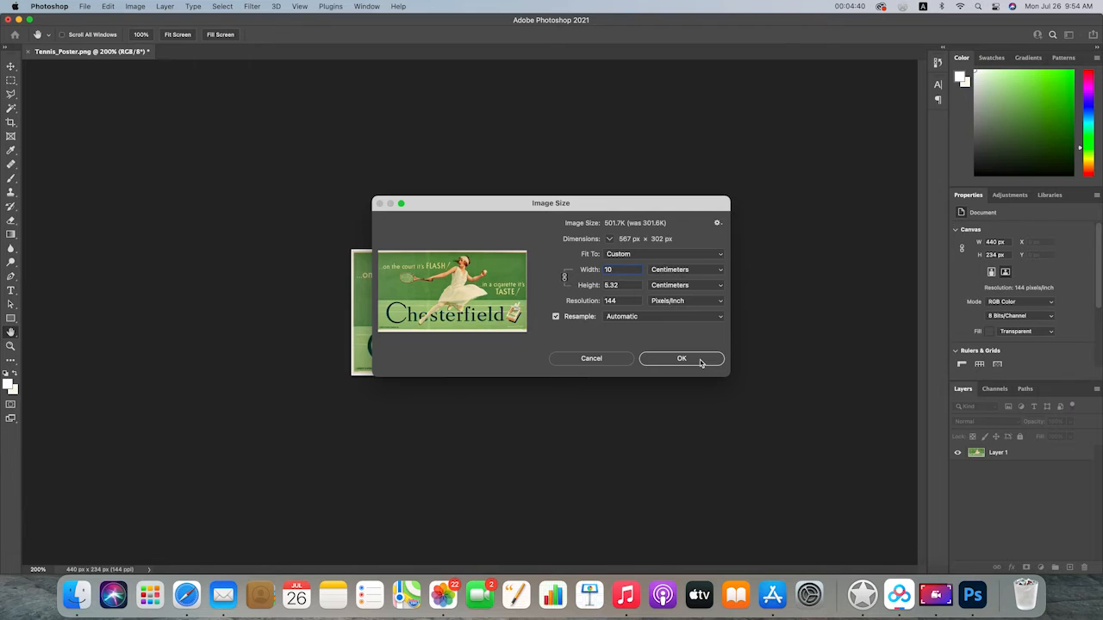
left_click(682, 359)
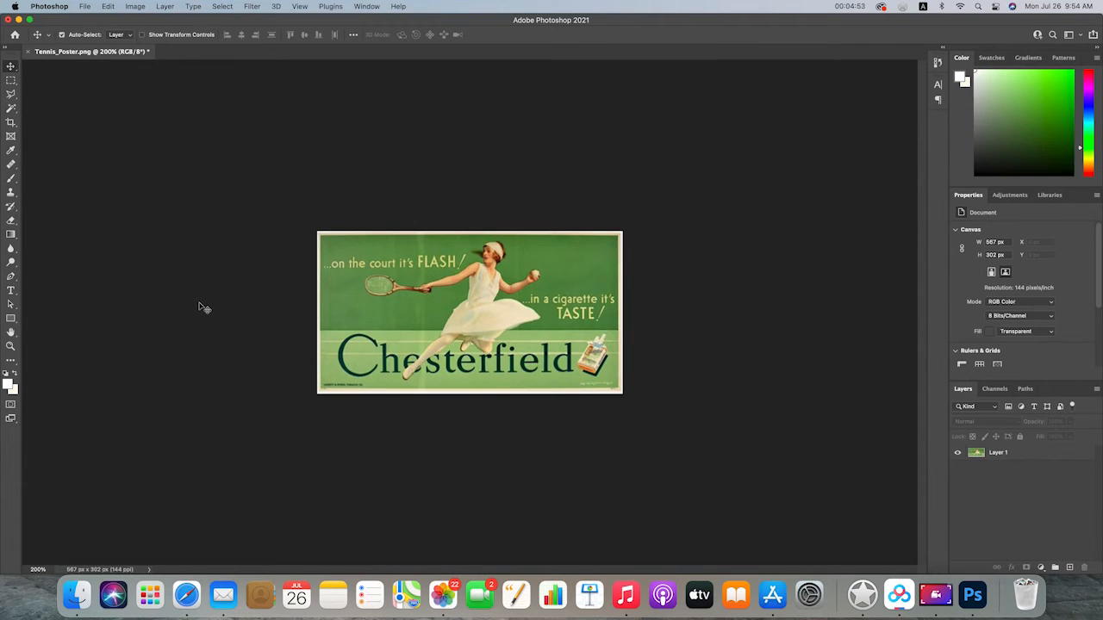
left_click(250, 233)
left_click(206, 229)
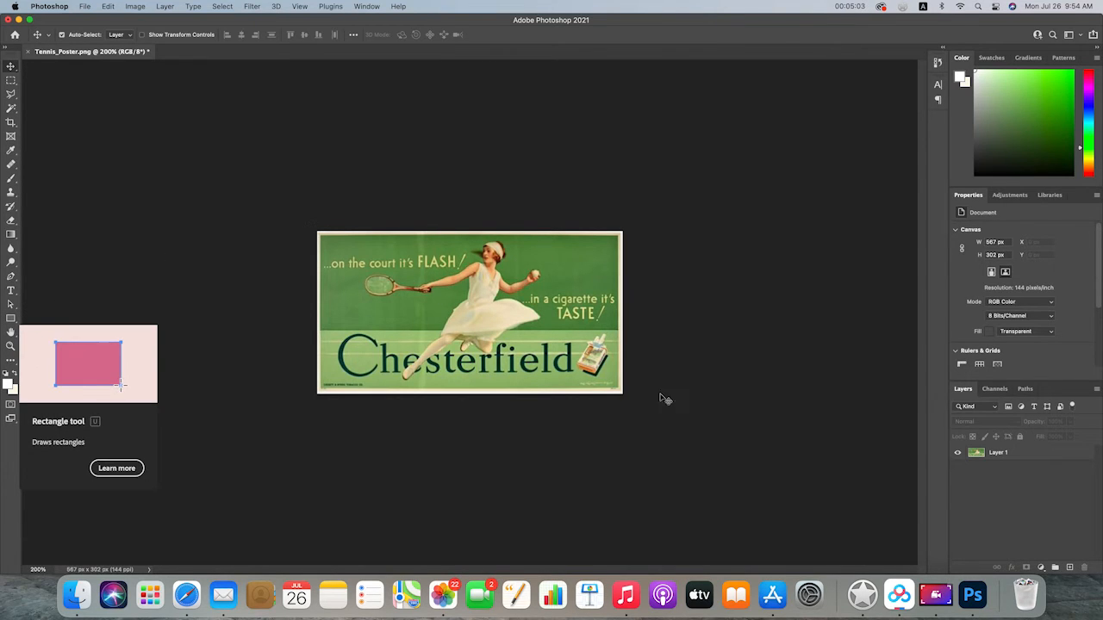
Draw a rectangle shape covering the whole poster, about 566 by 302 px
left_click(12, 320)
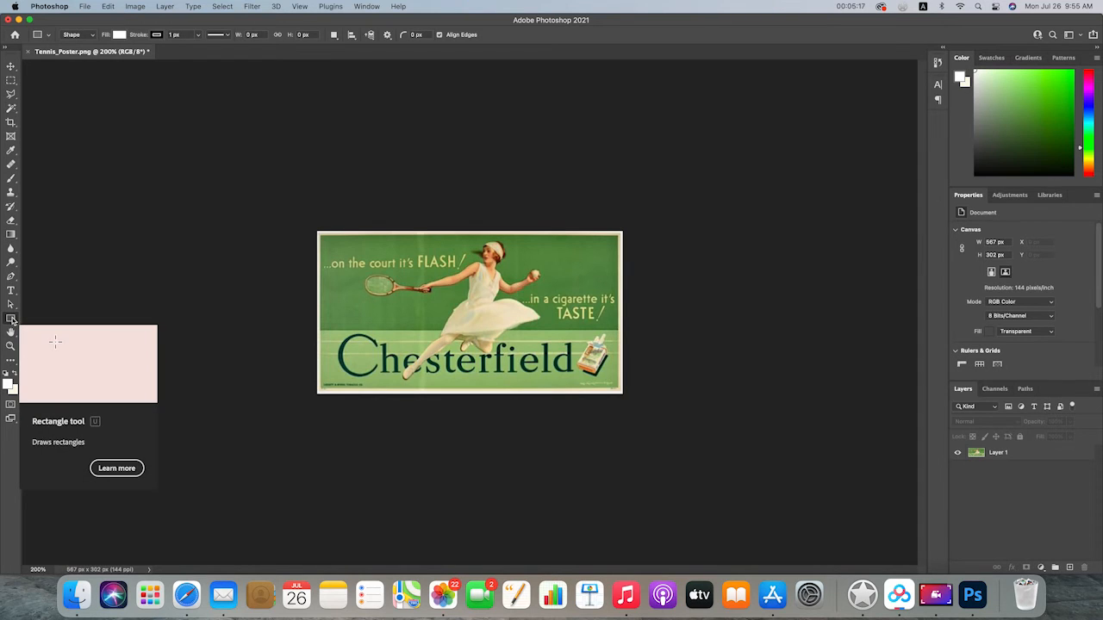
left_click(12, 321)
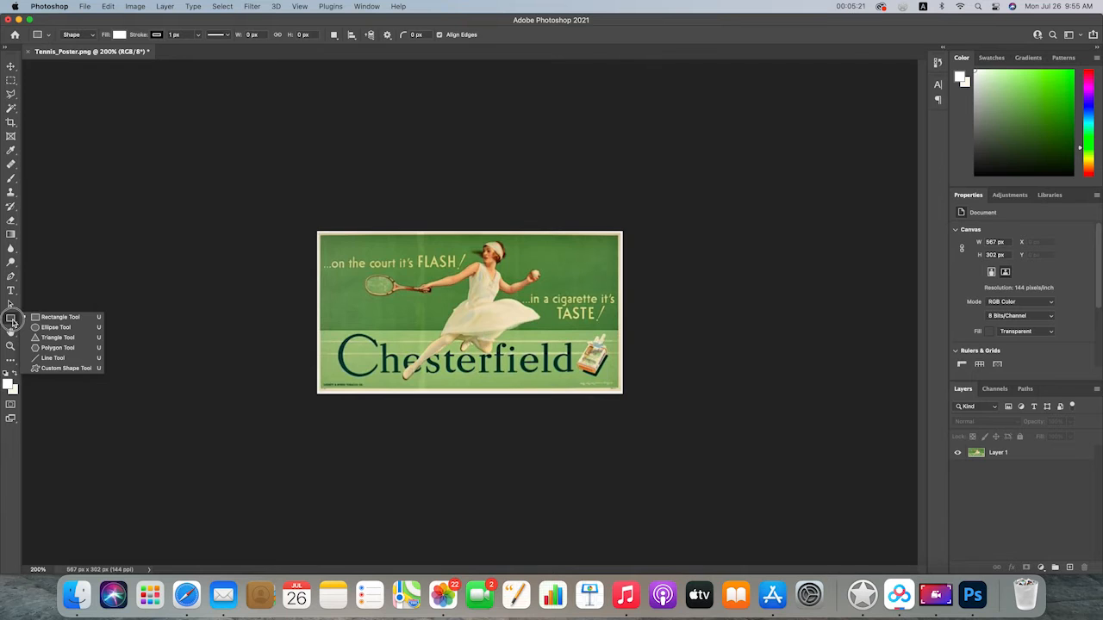
left_click(83, 320)
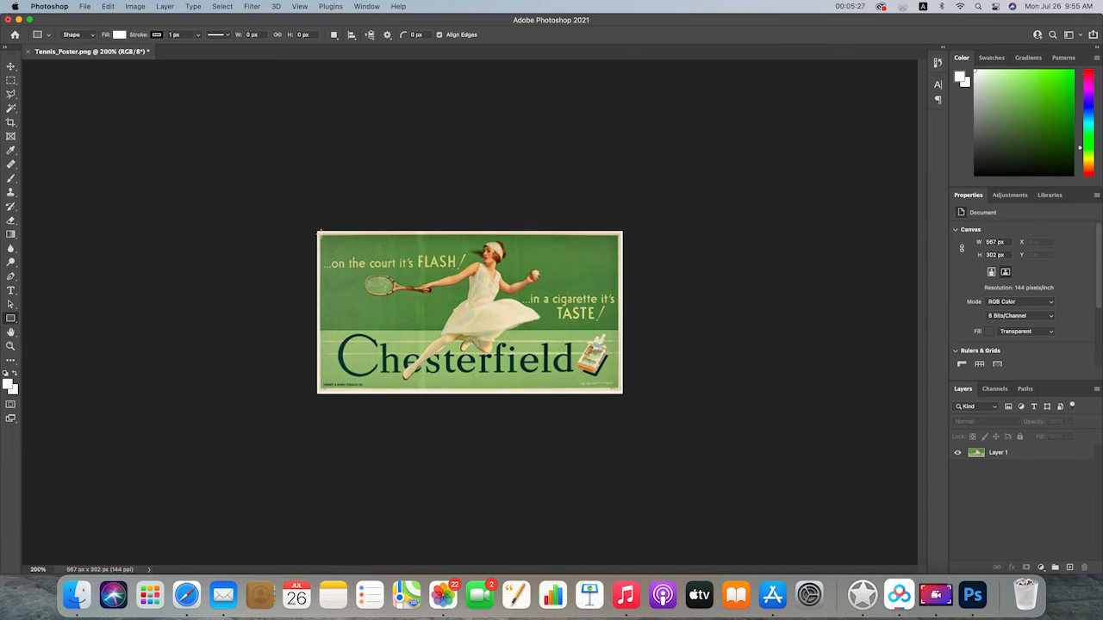
left_click_drag(317, 231, 620, 393)
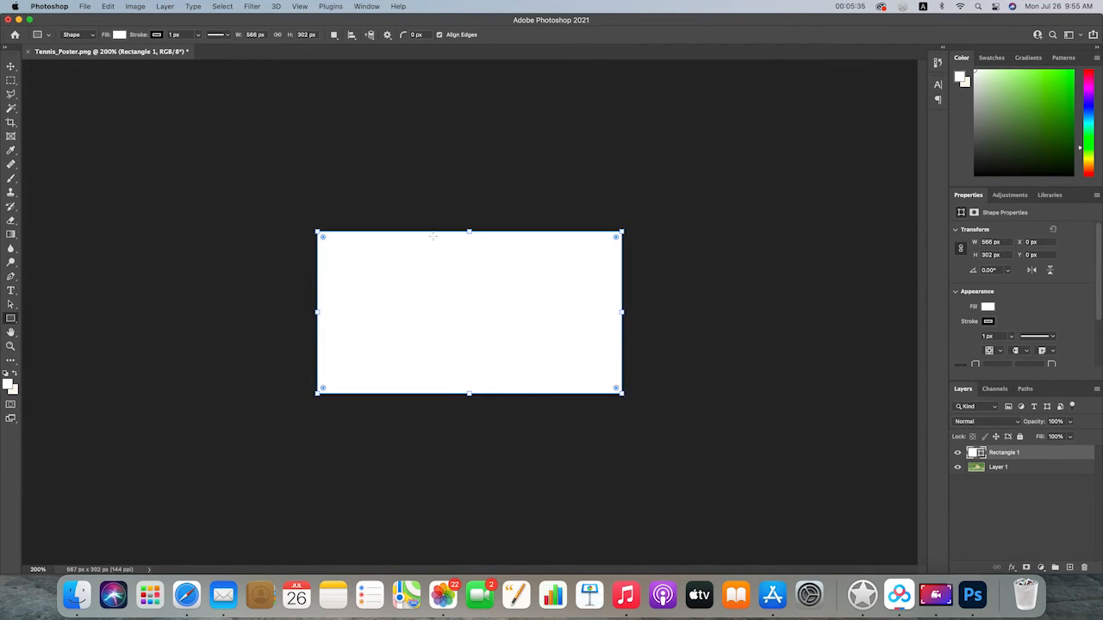
Hide and show the Rectangle 1 layer to check the poster underneath it
left_click(11, 67)
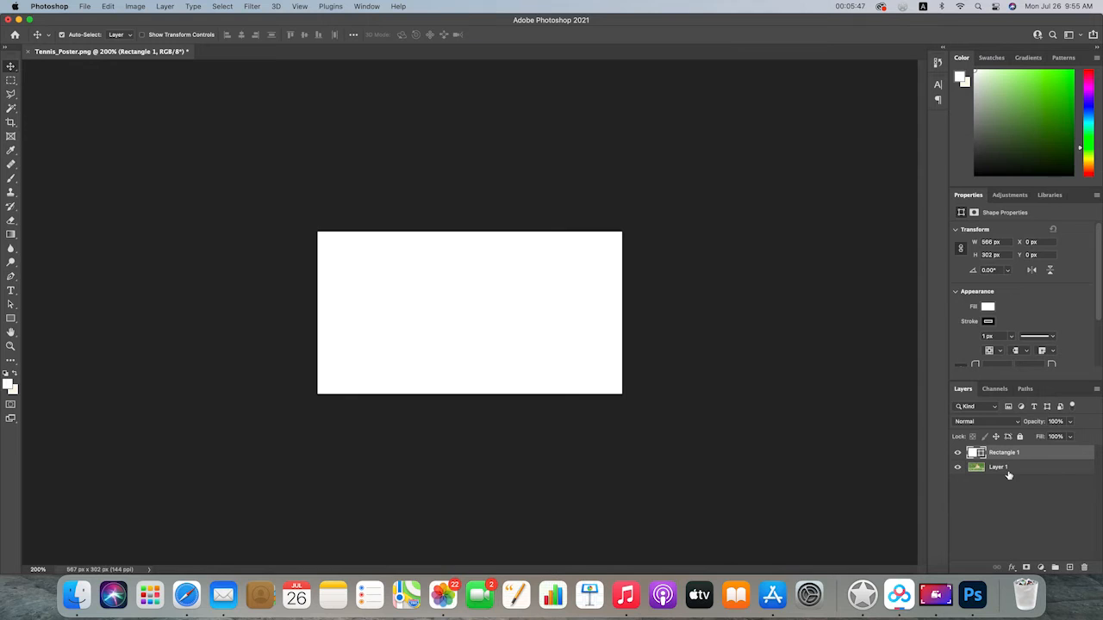
left_click(958, 454)
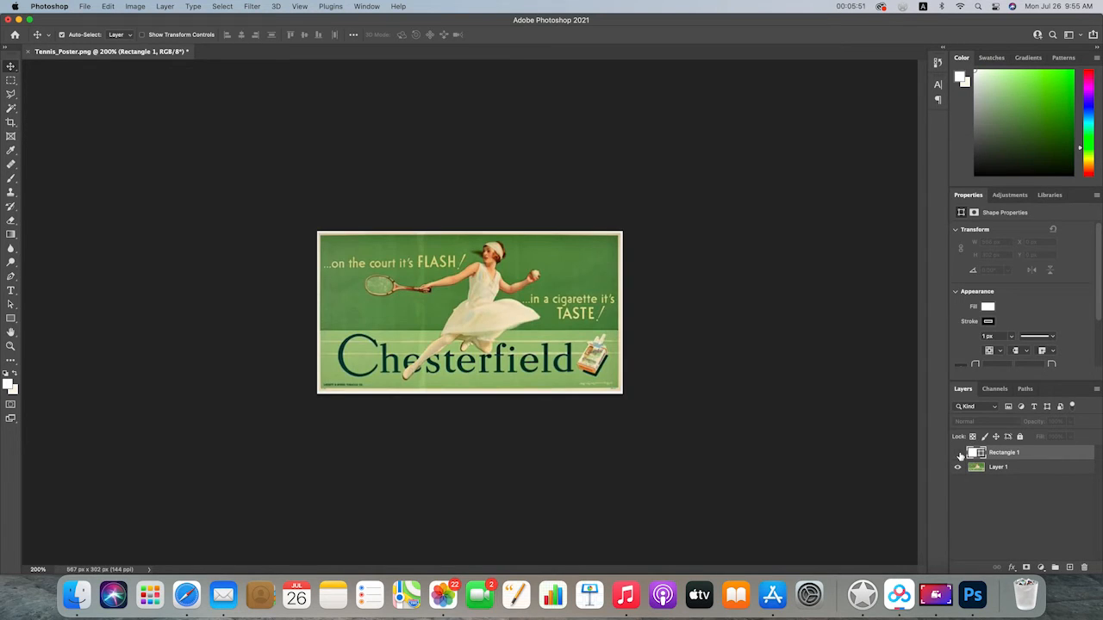
left_click(958, 454)
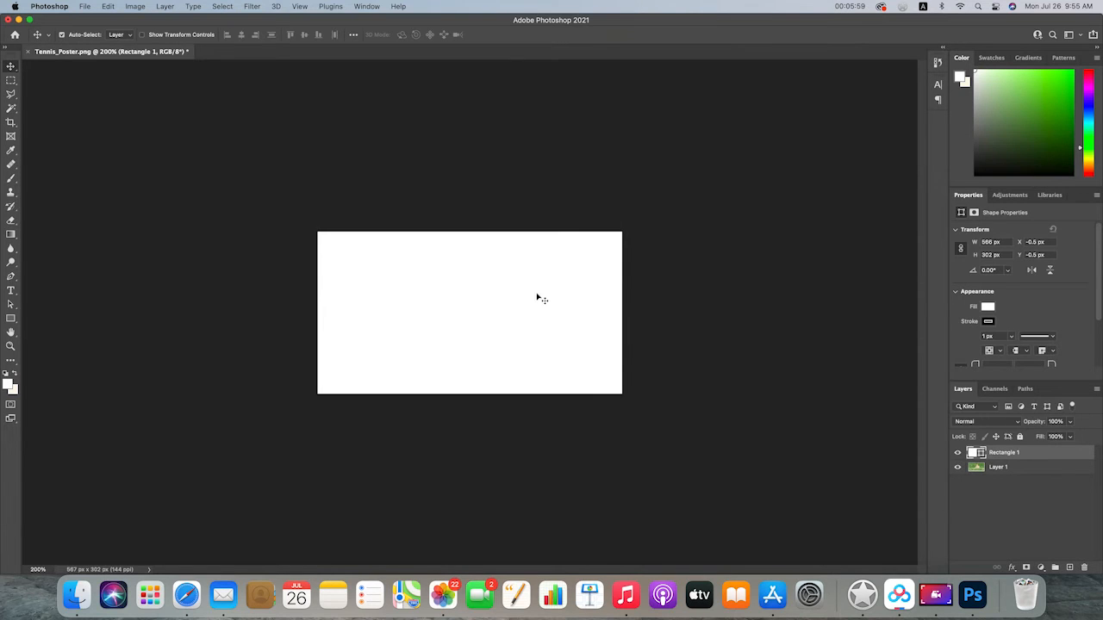
mouse_move(524, 298)
left_mouse_down()
mouse_move(512, 298)
mouse_move(605, 362)
mouse_move(616, 295)
mouse_move(632, 347)
mouse_move(606, 336)
mouse_move(521, 356)
mouse_move(596, 332)
mouse_move(589, 276)
mouse_move(514, 271)
mouse_move(494, 297)
mouse_move(446, 310)
mouse_move(561, 305)
mouse_move(540, 316)
mouse_move(564, 327)
mouse_move(544, 288)
mouse_move(534, 288)
mouse_move(532, 332)
mouse_move(589, 311)
mouse_move(569, 283)
mouse_move(540, 312)
mouse_move(542, 293)
mouse_move(534, 297)
left_mouse_up()
Set the fill of the rectangle shape to no fill
left_click(11, 319)
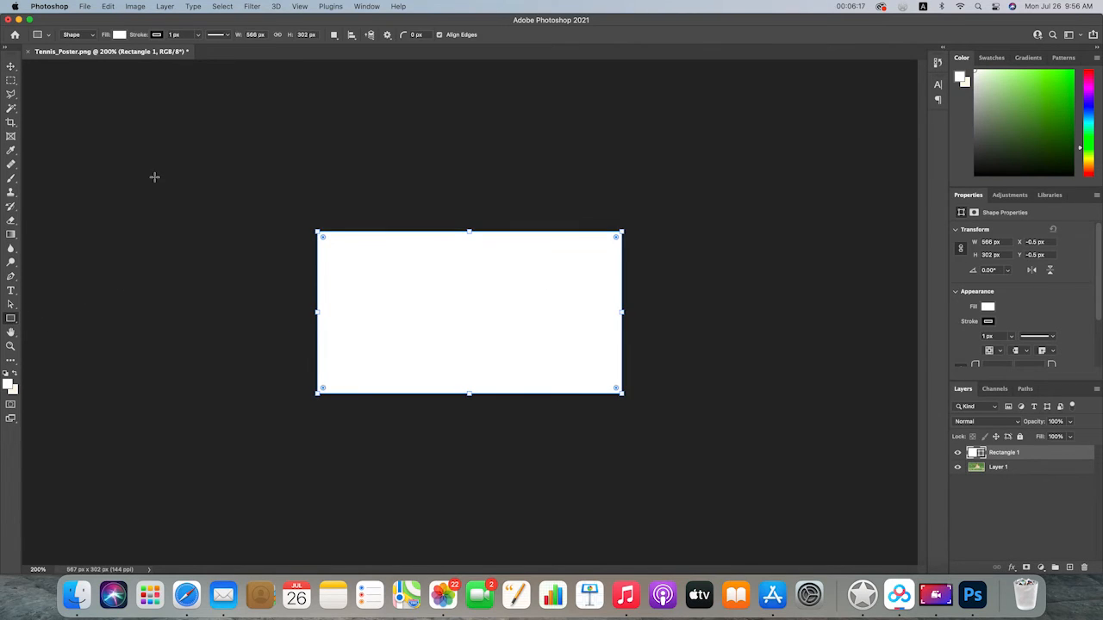
left_click(119, 35)
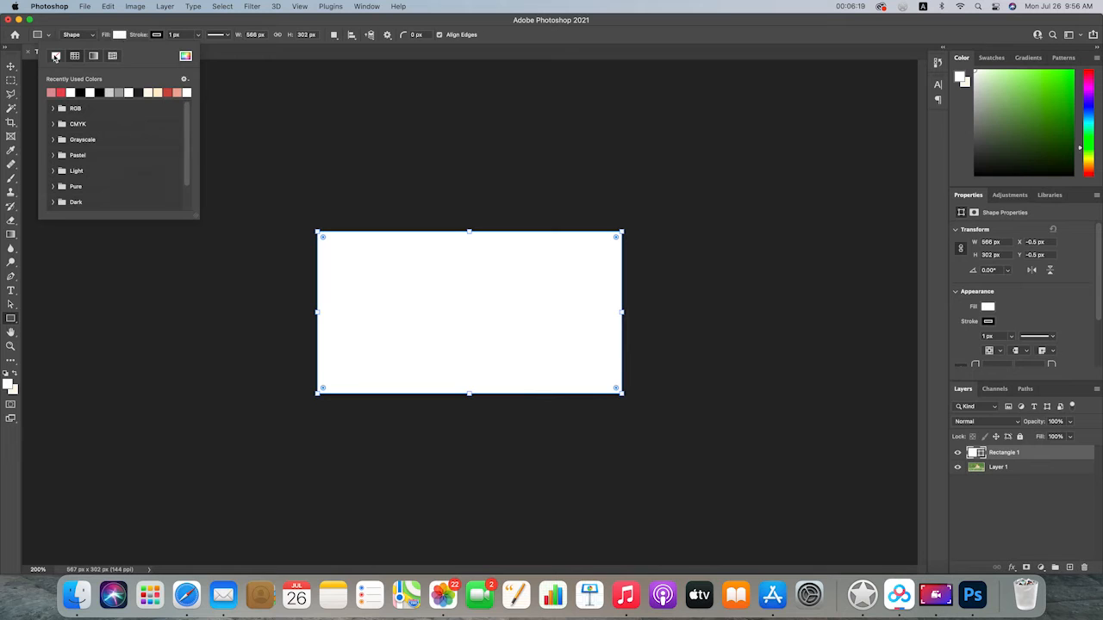
left_click(55, 56)
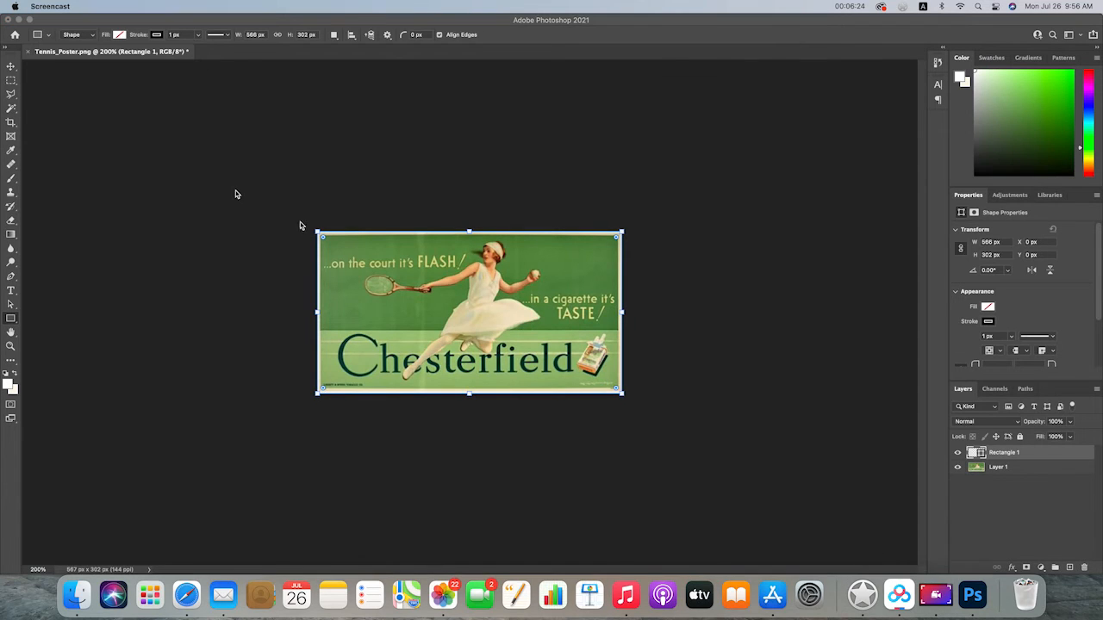
Give the rectangle shape a solid teal fill chosen in the color picker
left_click(120, 35)
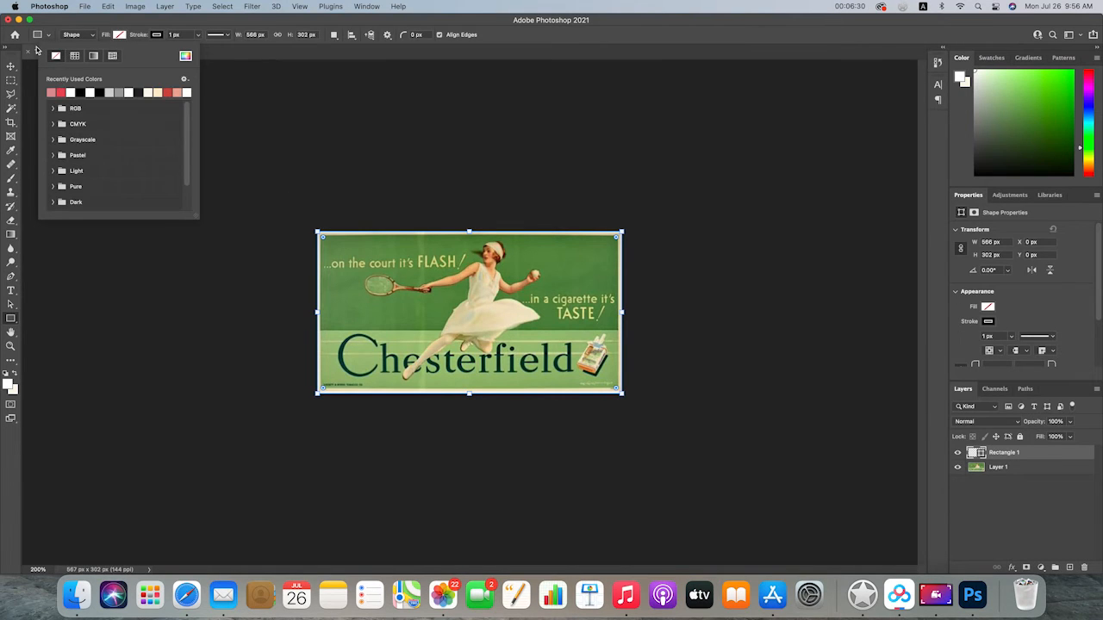
left_click(185, 56)
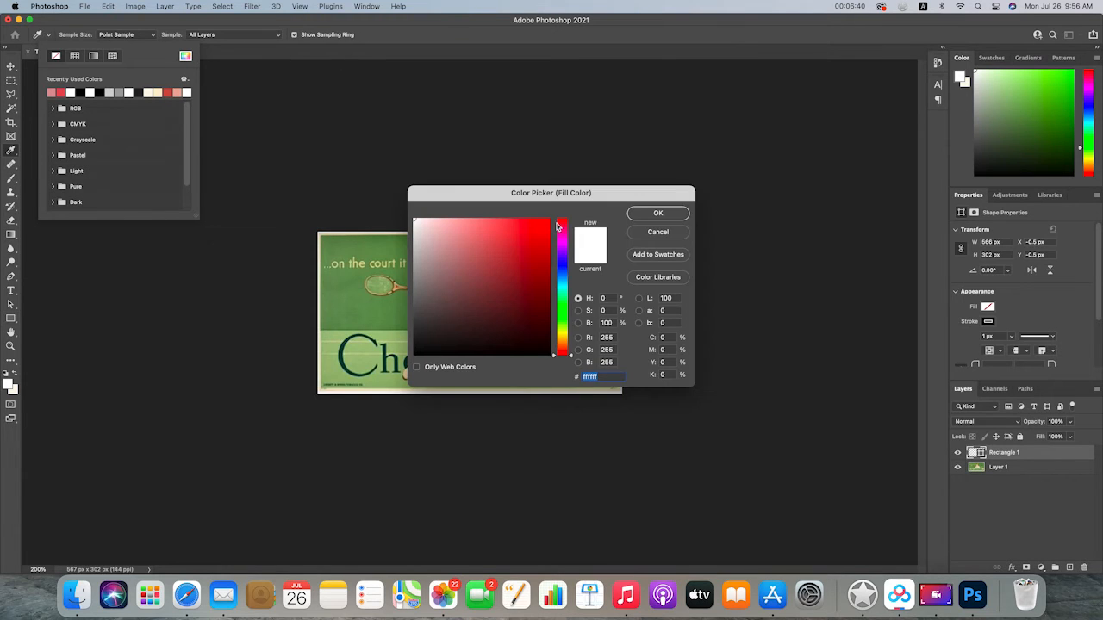
left_click(476, 267)
left_click_drag(476, 267, 475, 244)
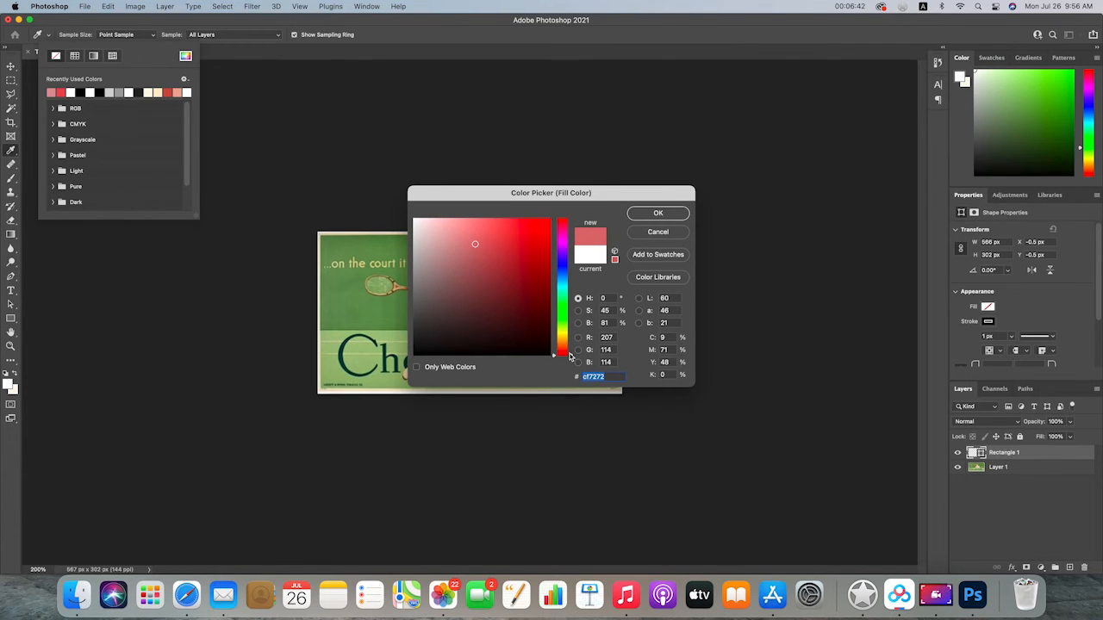
left_click_drag(569, 356, 569, 277)
left_click(657, 213)
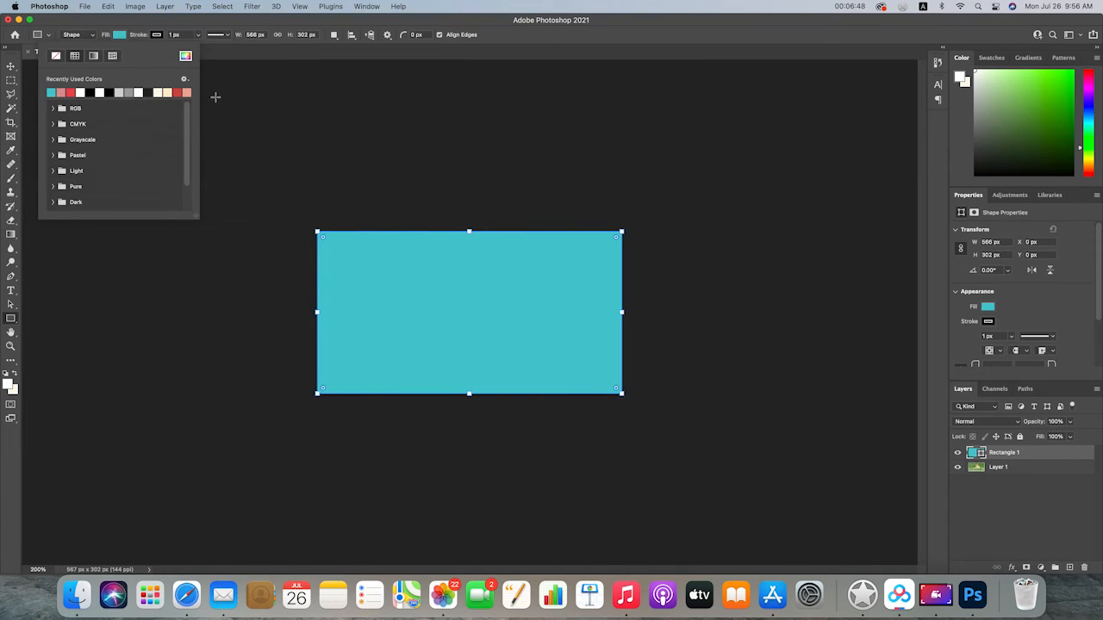
Remove the fill of the rectangle shape and set its stroke width to 10 px
left_click(57, 56)
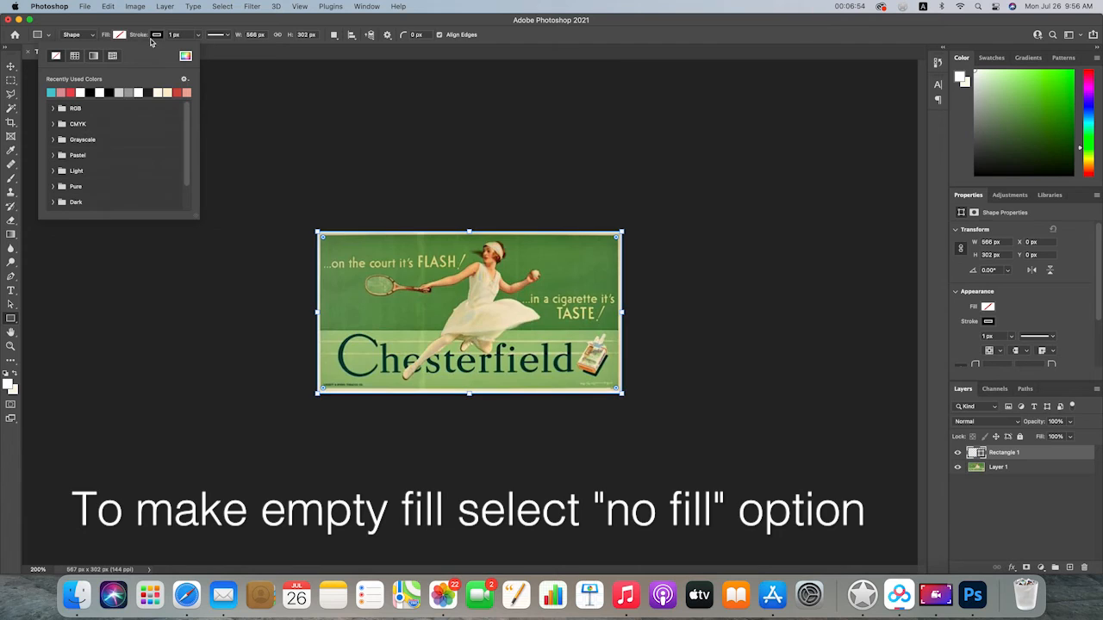
left_click(151, 27)
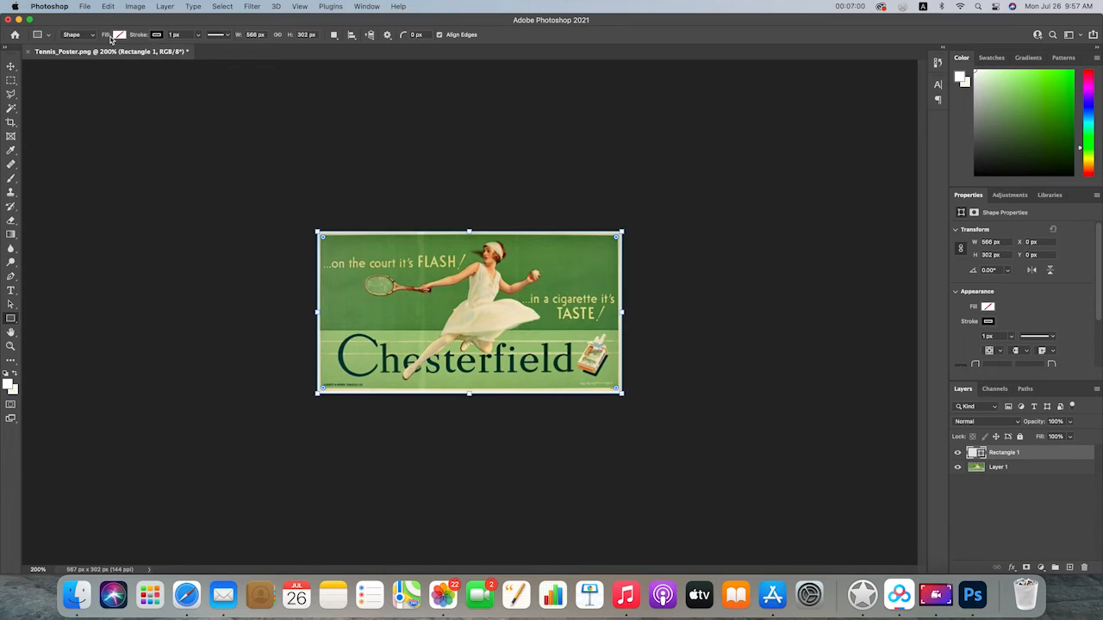
left_click(172, 34)
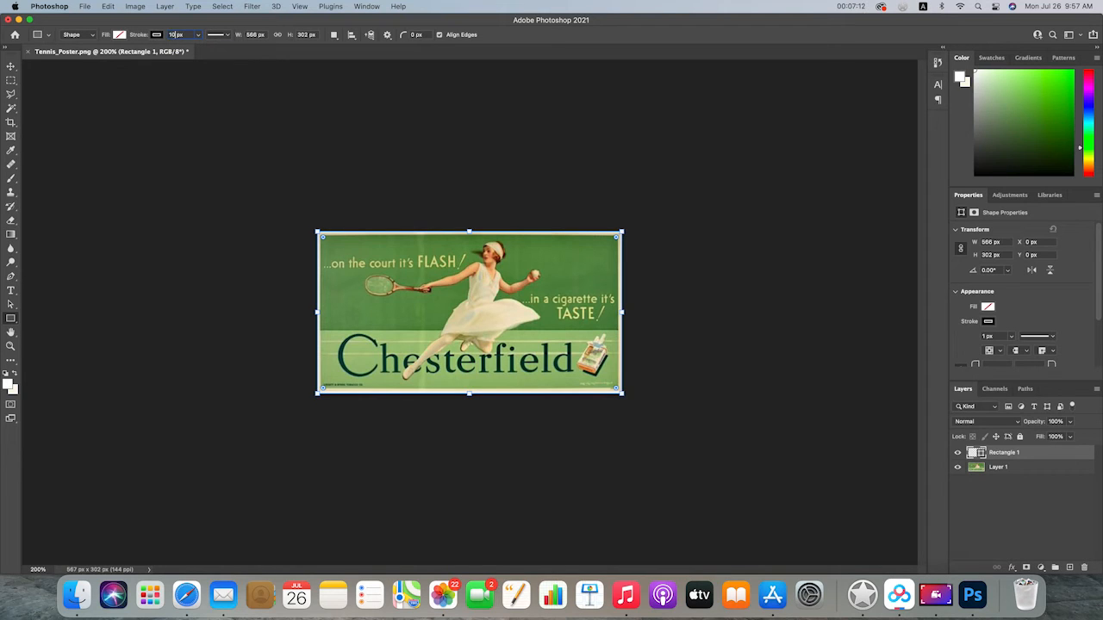
key("Return")
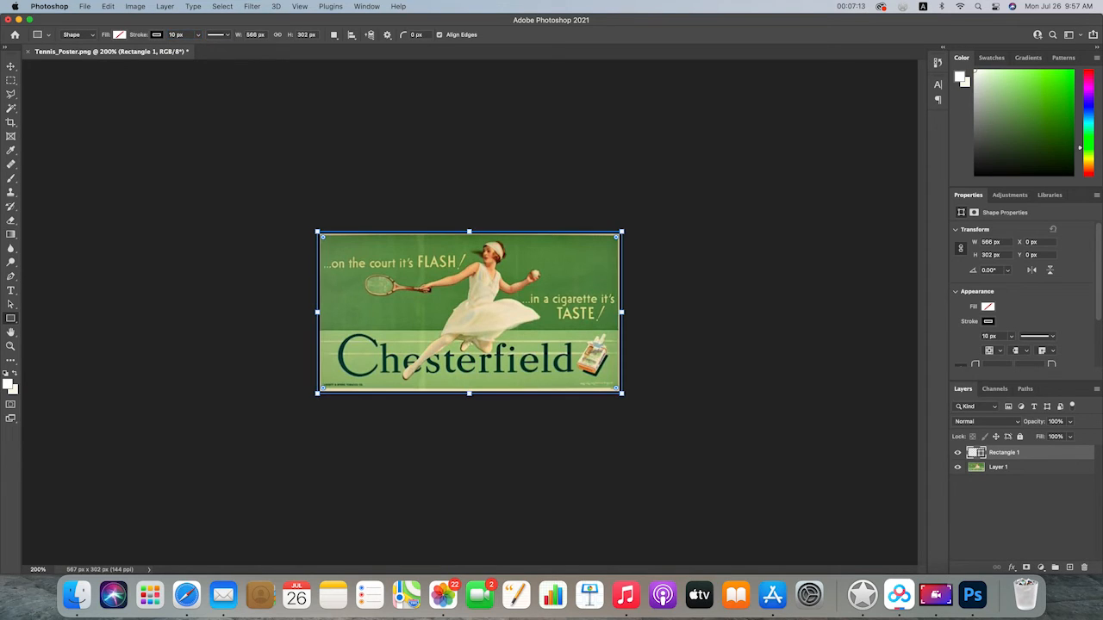
Color the rectangle's stroke with the pink swatch from the recently used colors
left_click(163, 35)
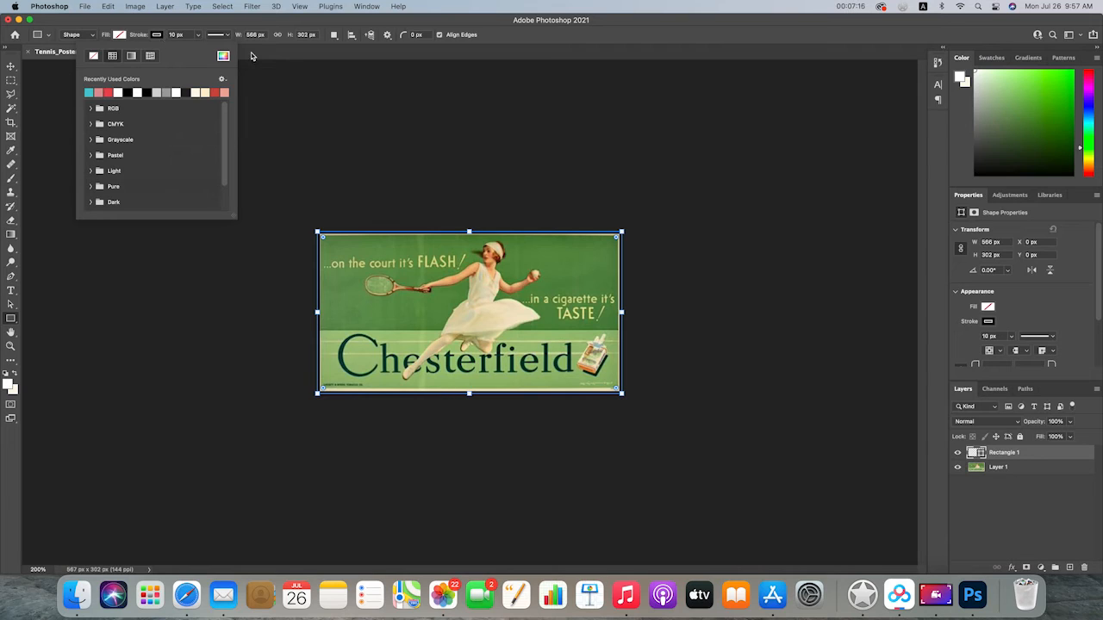
scroll(158, 110, "down", 1)
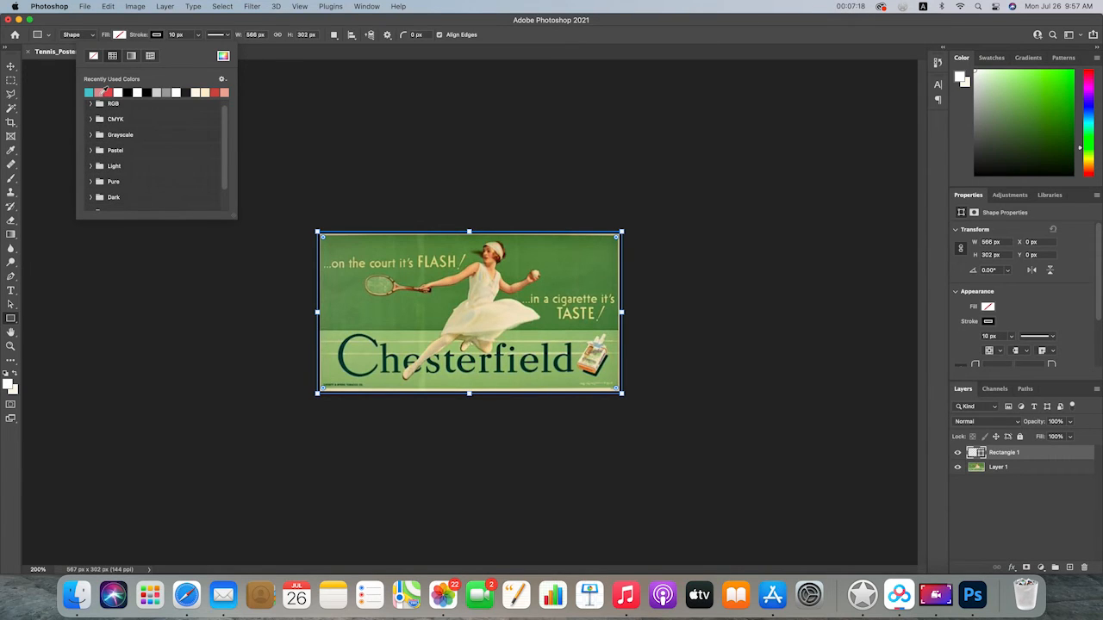
left_click(104, 92)
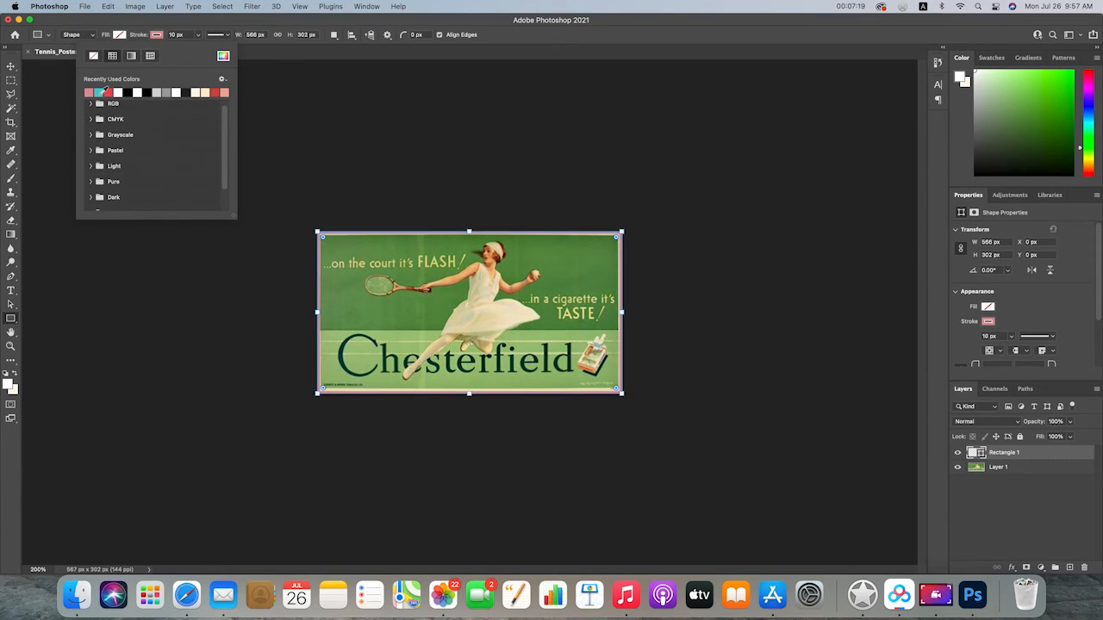
left_click(10, 66)
left_click(174, 209)
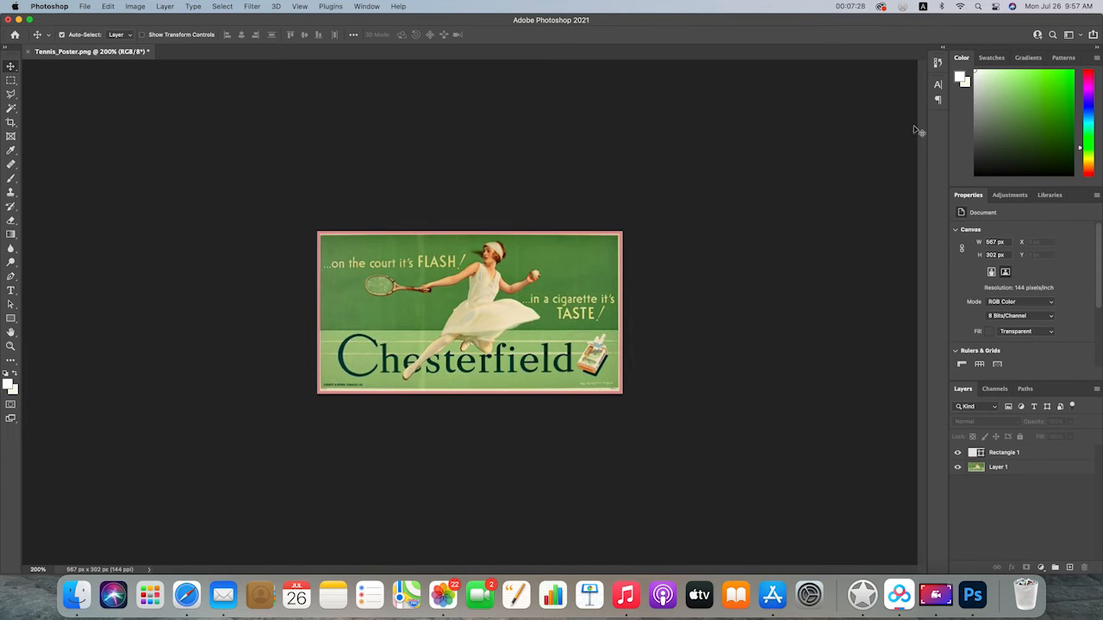
Add the horizontal text "Happy birthday" across the middle of the poster
left_click(939, 86)
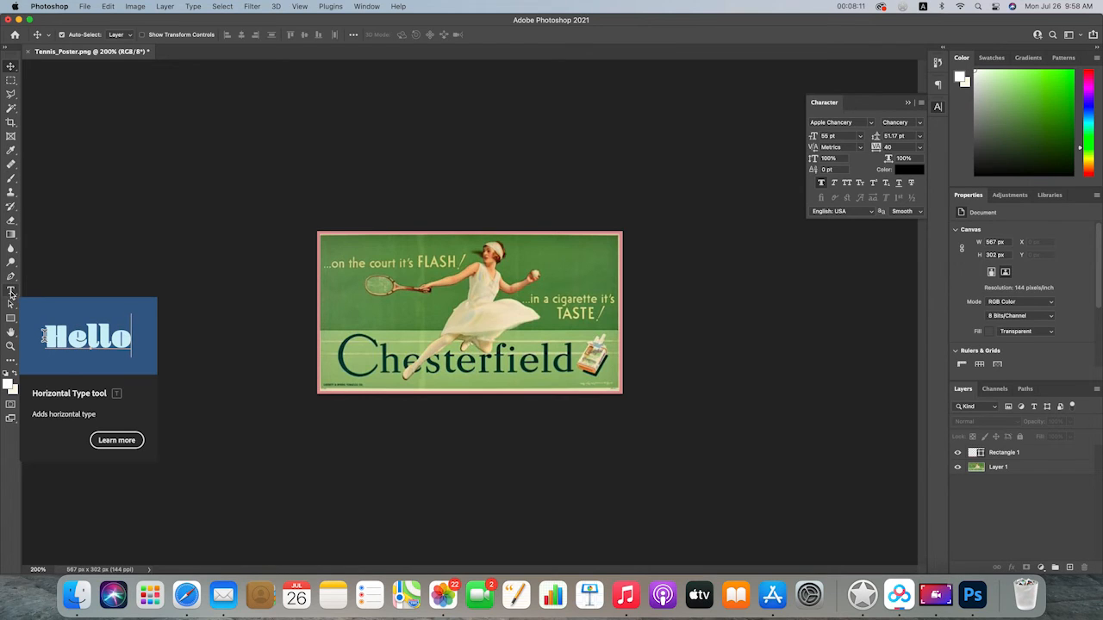
left_click(11, 292)
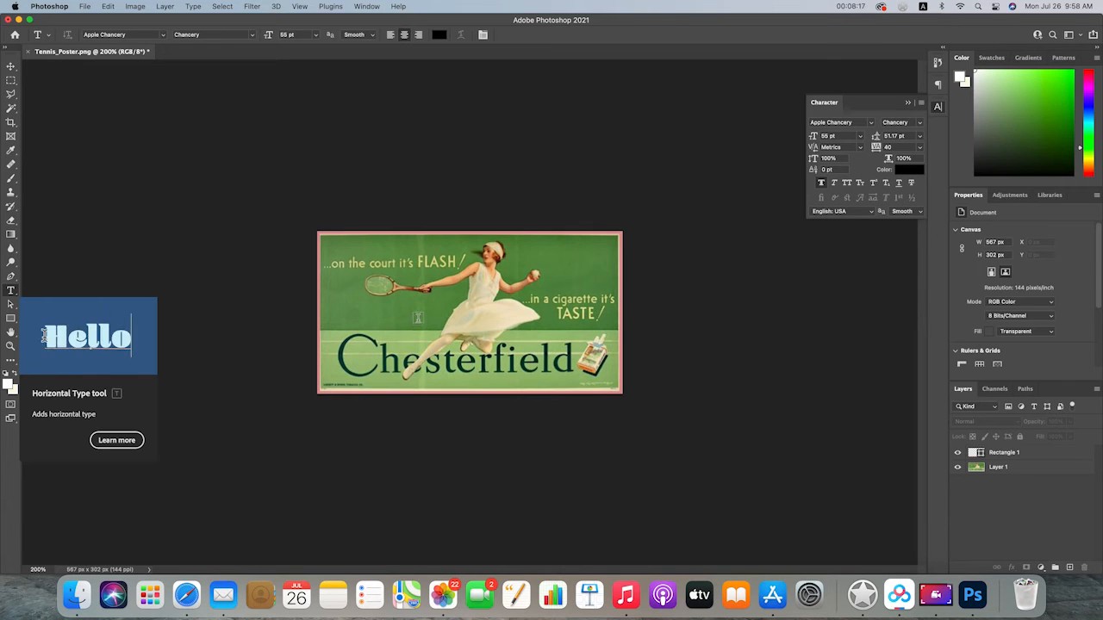
left_click(417, 319)
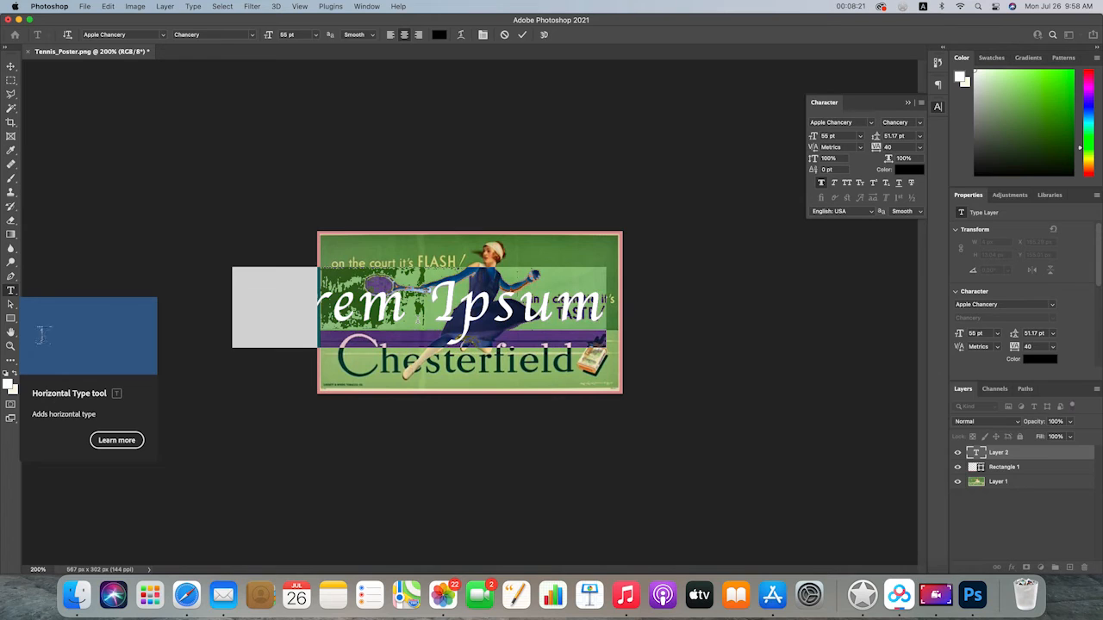
key("BackSpace")
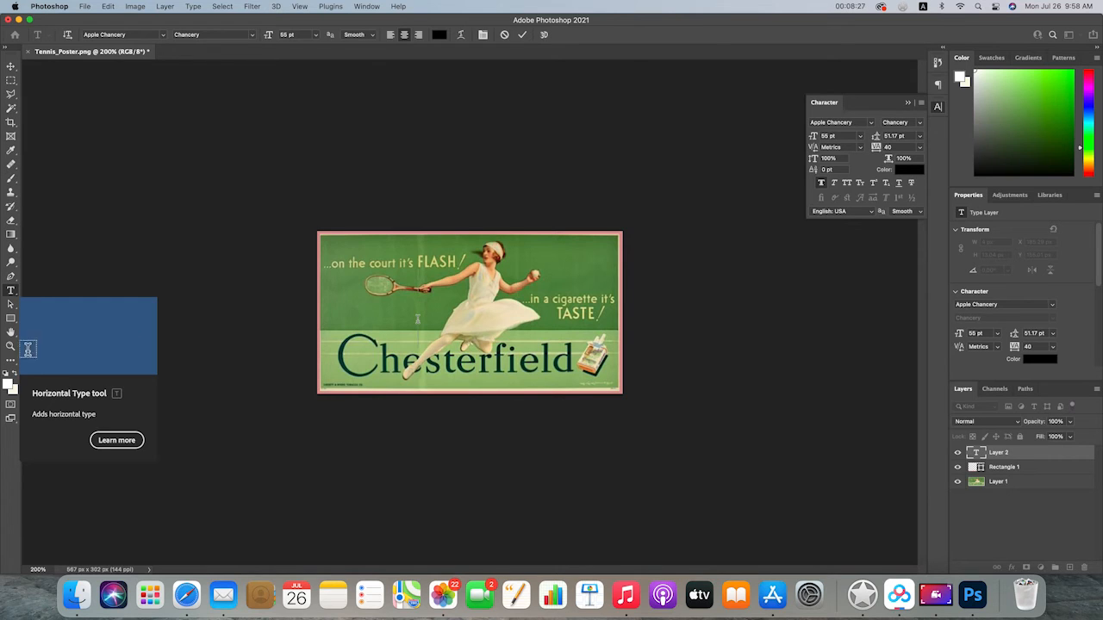
type("Happy birthday")
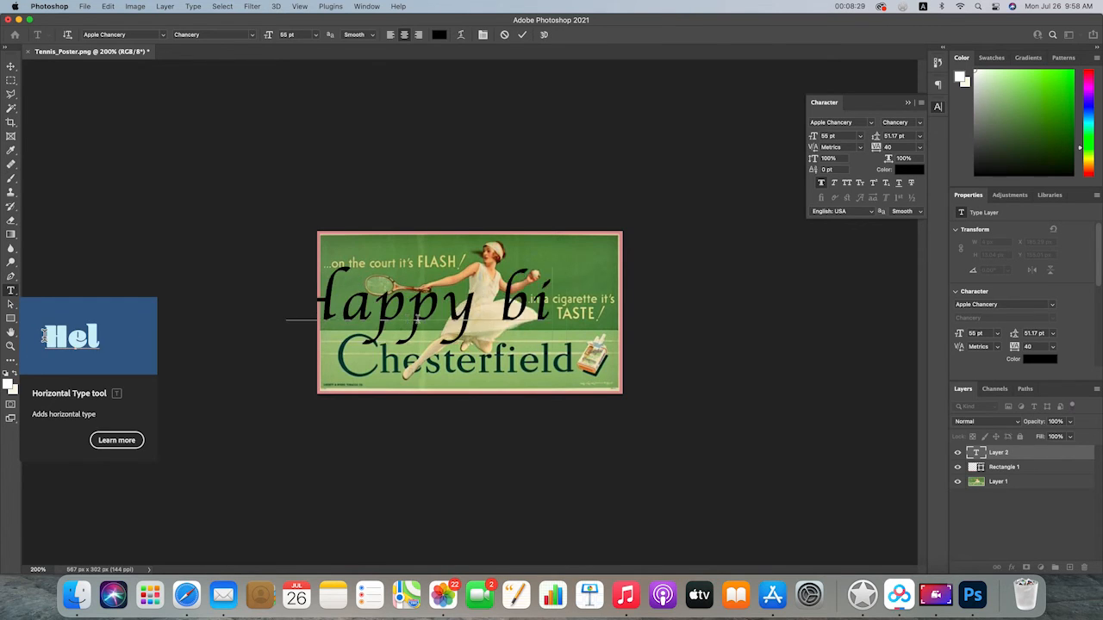
key("super+a")
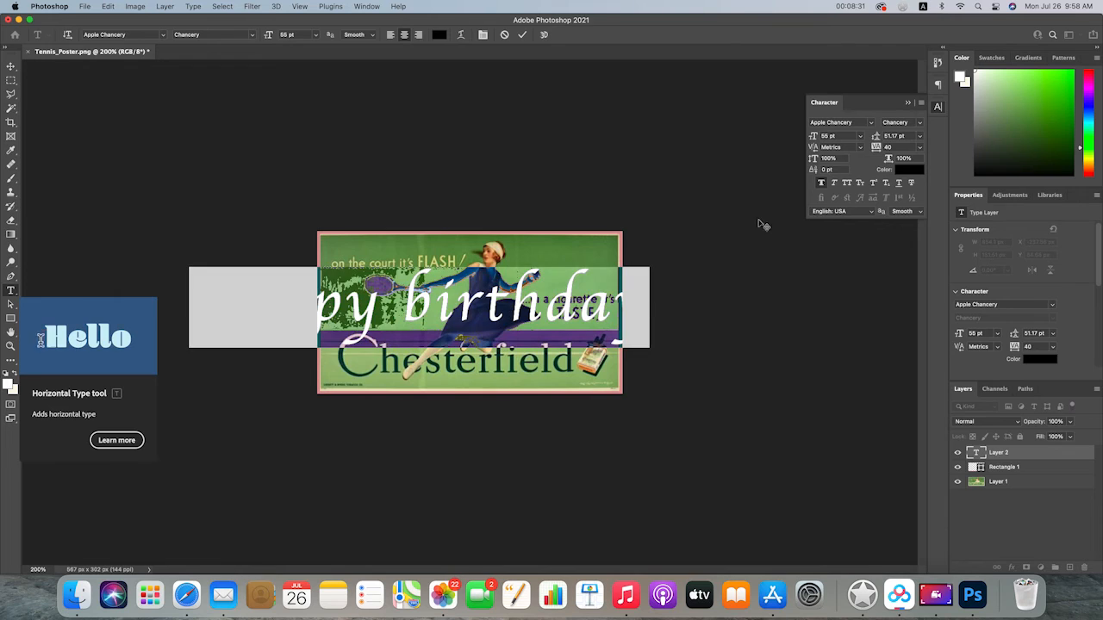
left_click(505, 302)
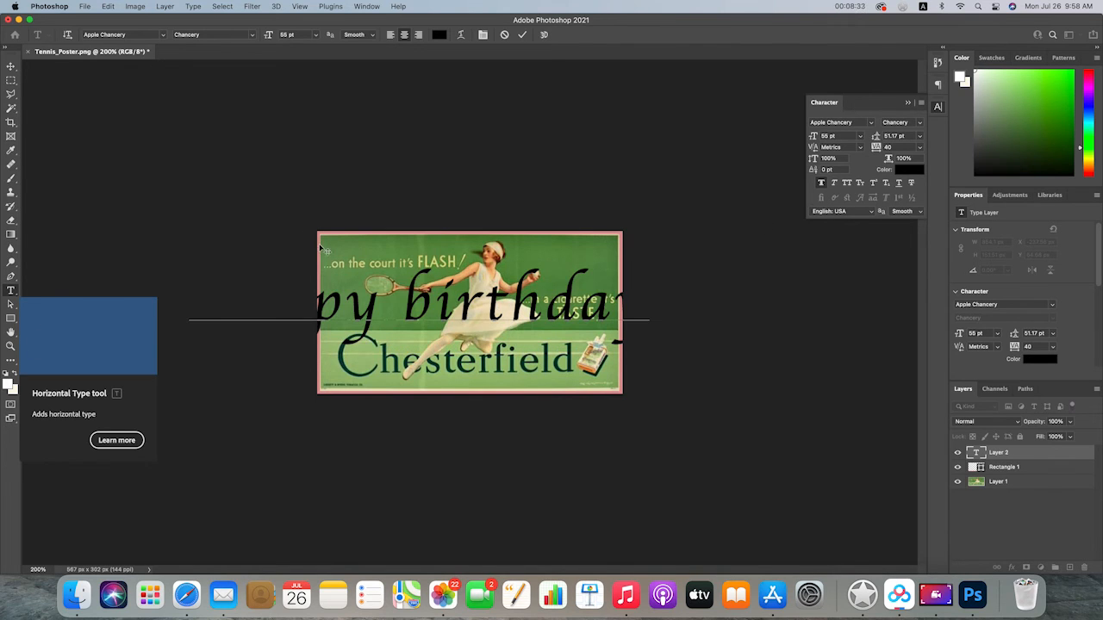
left_click(11, 66)
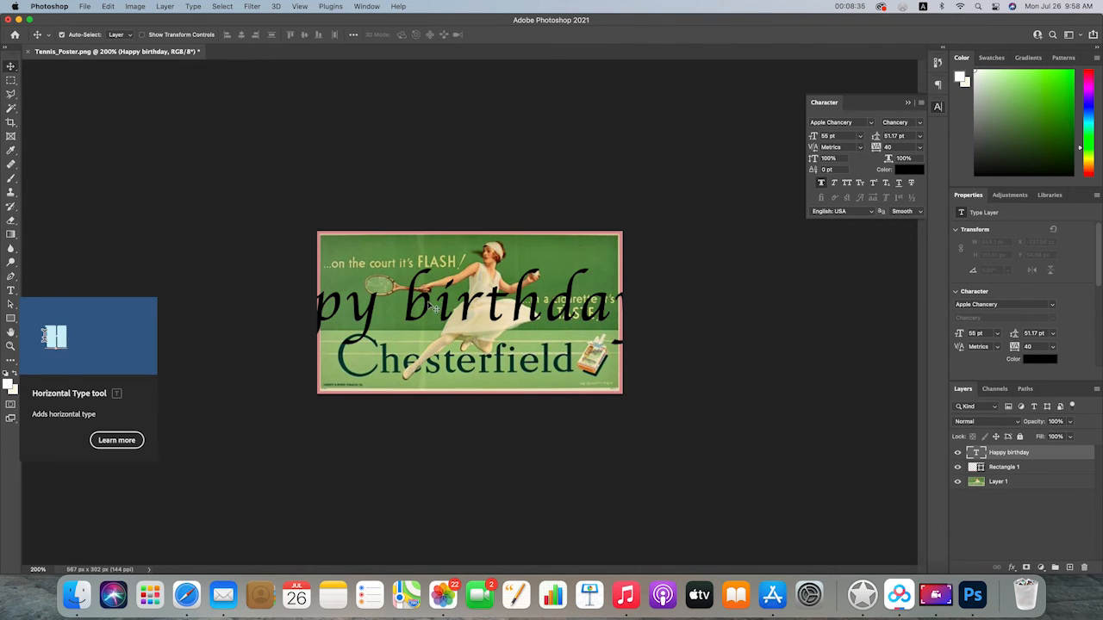
Shift the "Happy birthday" text to the right and set its font size to 20 pt
left_click_drag(431, 300, 499, 309)
double_click(495, 302)
left_click_drag(846, 137, 793, 135)
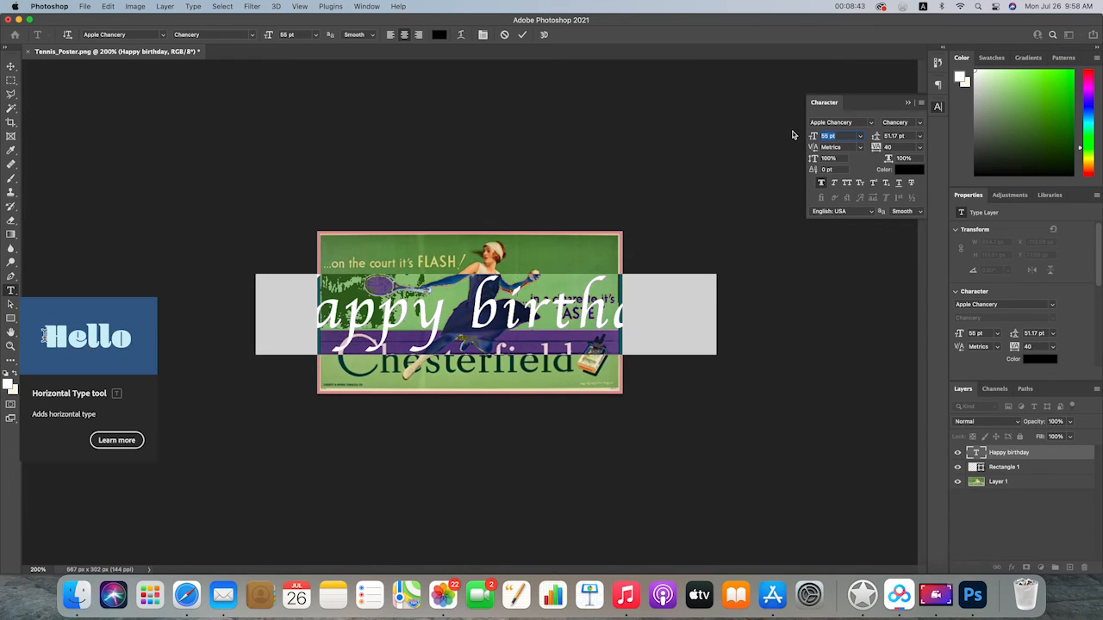
type("20")
key("Return")
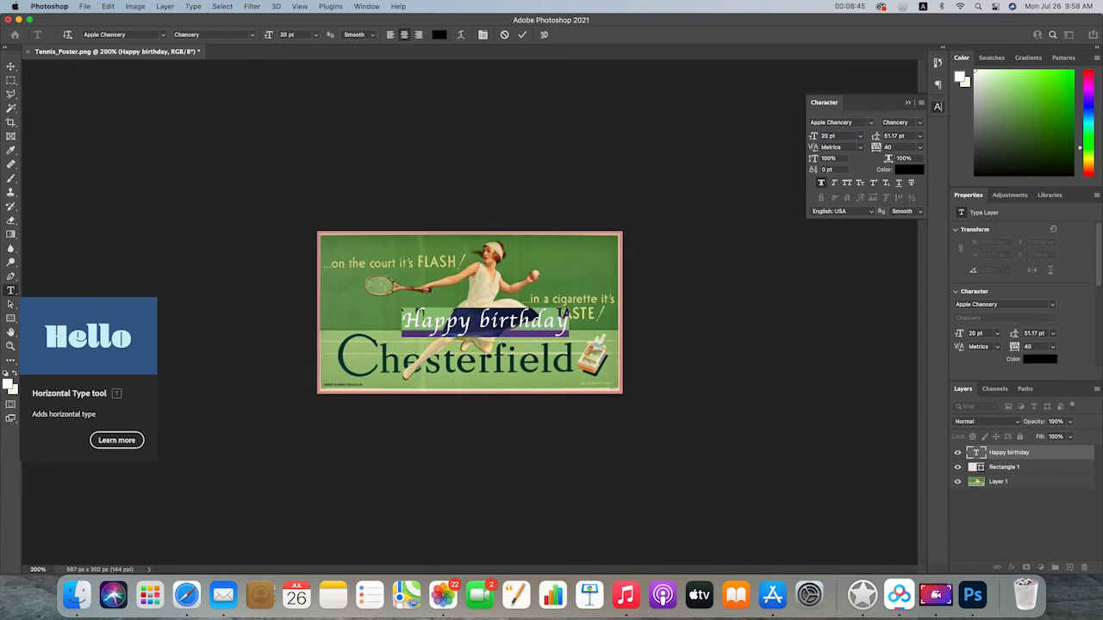
Change the color of the "Happy birthday" text to pink #d39898, sampled from the poster's border
left_click(907, 171)
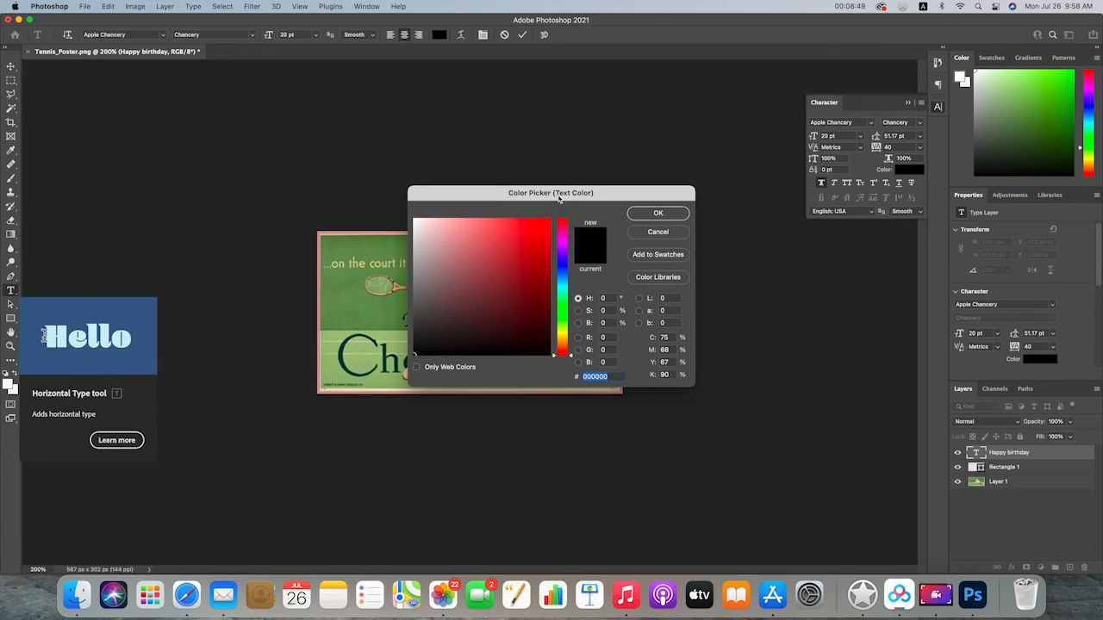
left_click_drag(560, 193, 780, 240)
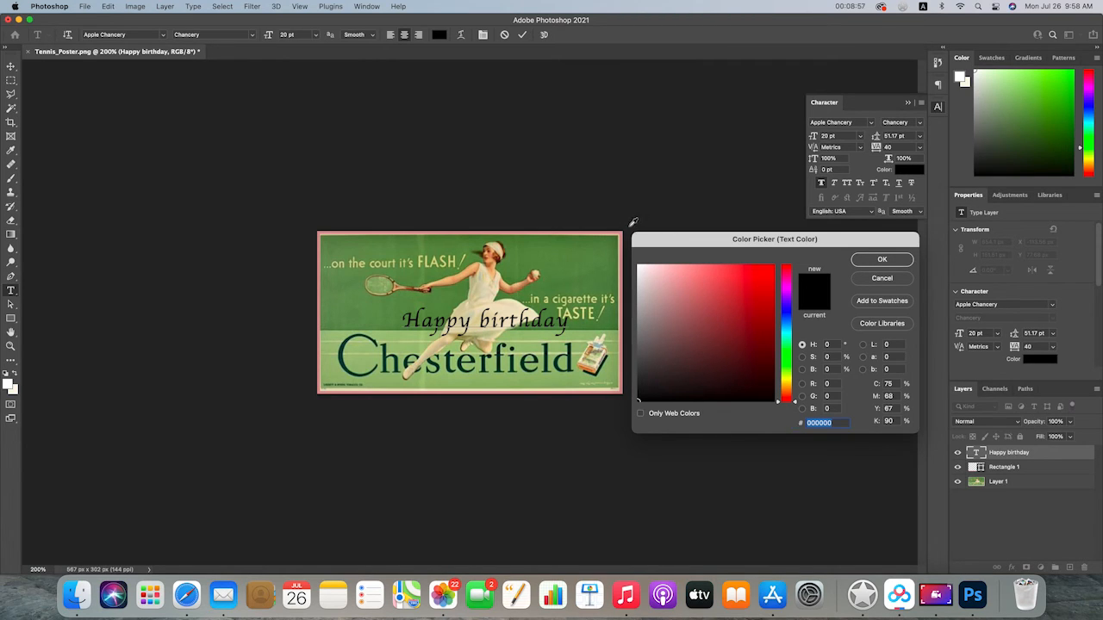
left_click(624, 280)
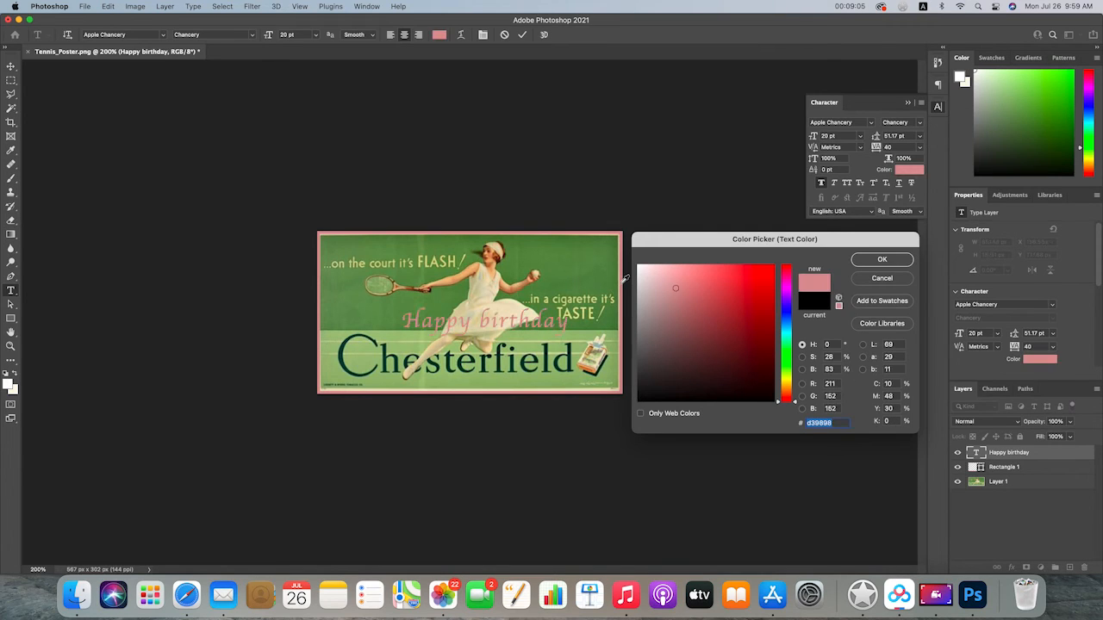
left_click(880, 261)
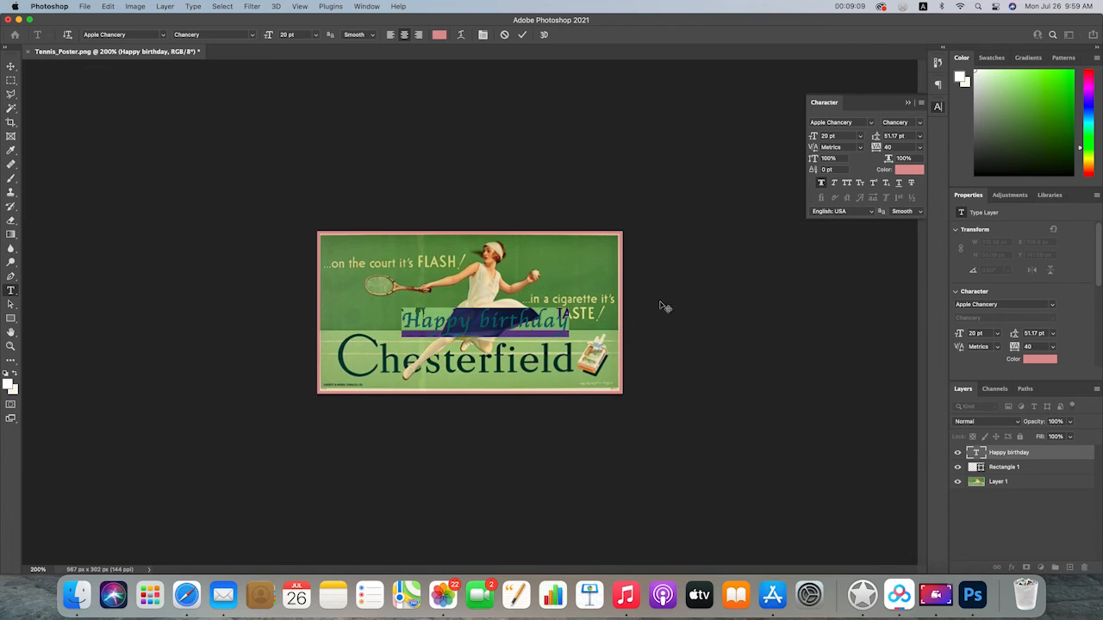
Move the "Happy birthday" text over the Chesterfield lettering and back to the poster's middle, at about X 106 px, Y 115 px
left_click(11, 67)
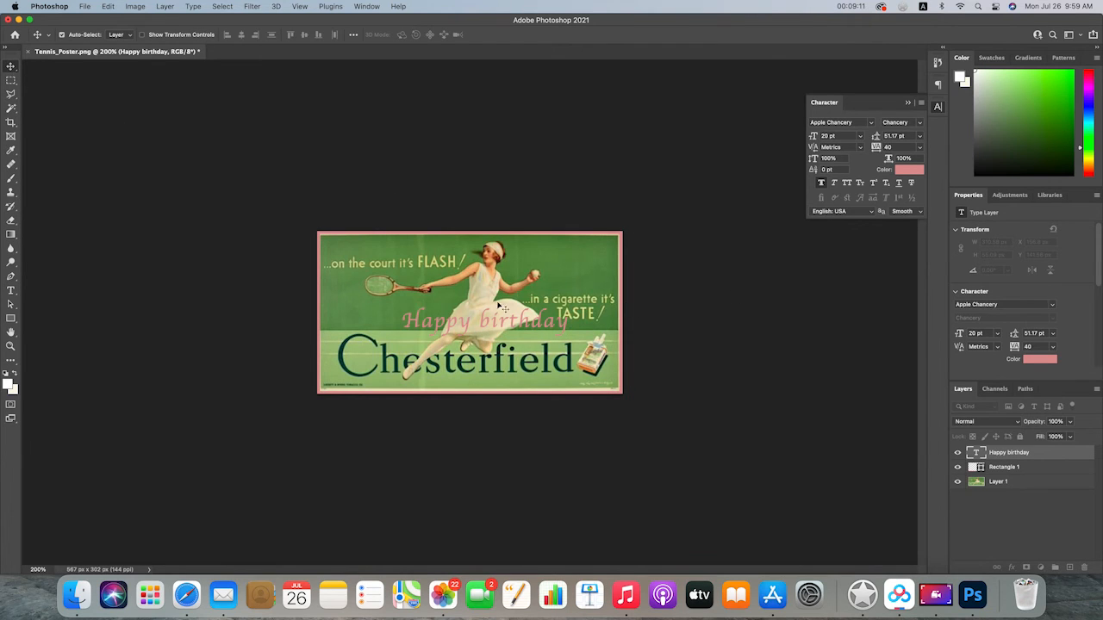
left_click_drag(531, 326, 466, 366)
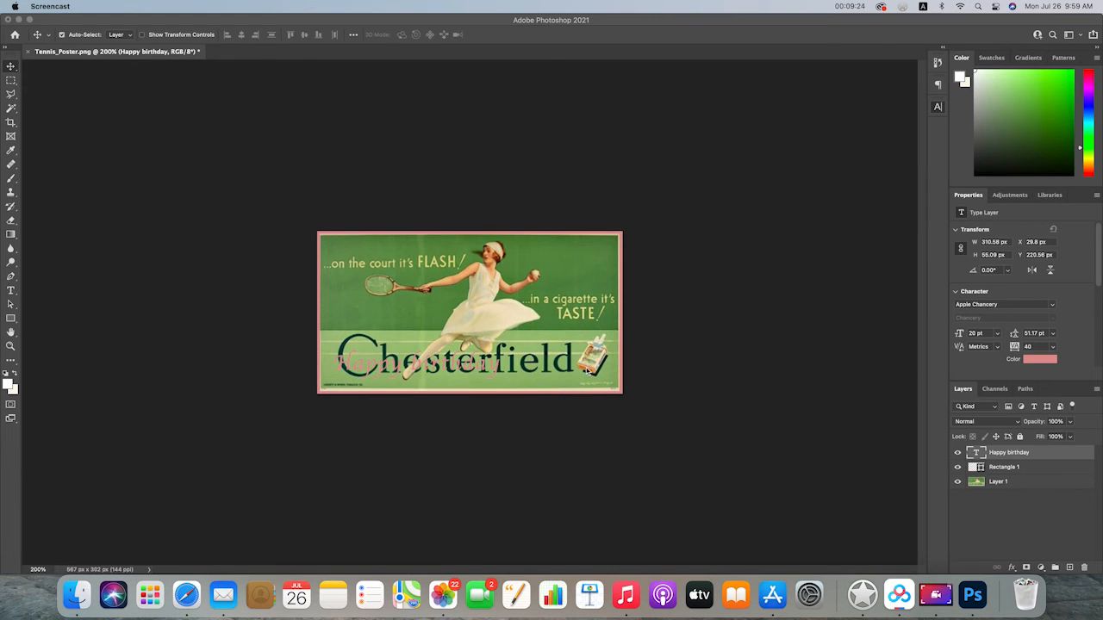
left_click_drag(498, 369, 539, 309)
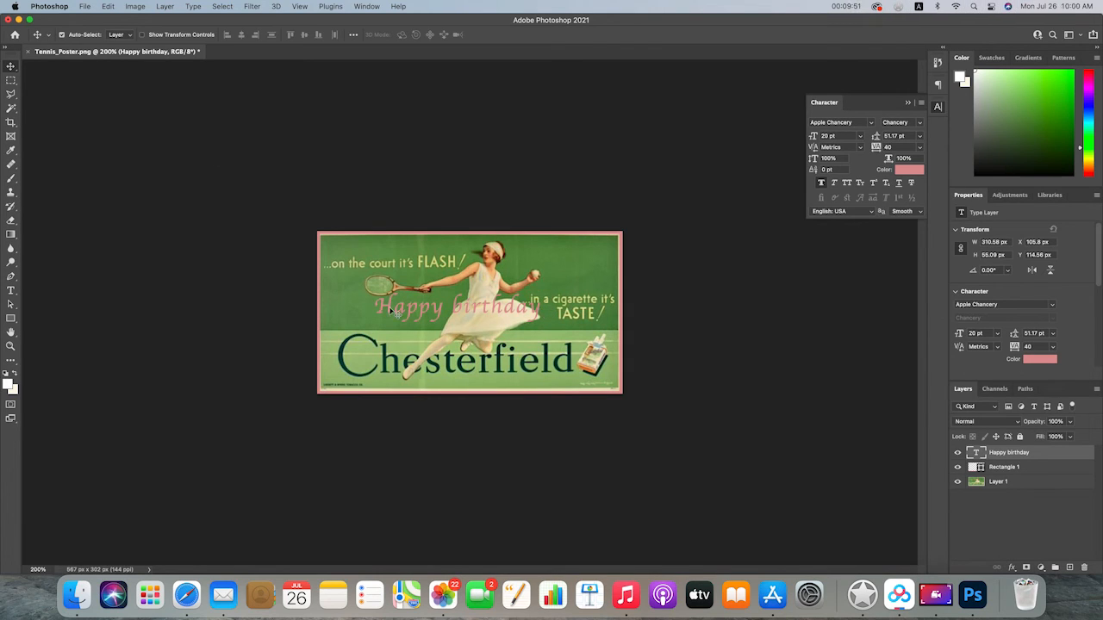
Delete the "Happy birthday" text layer and deselect all layers
key("Delete")
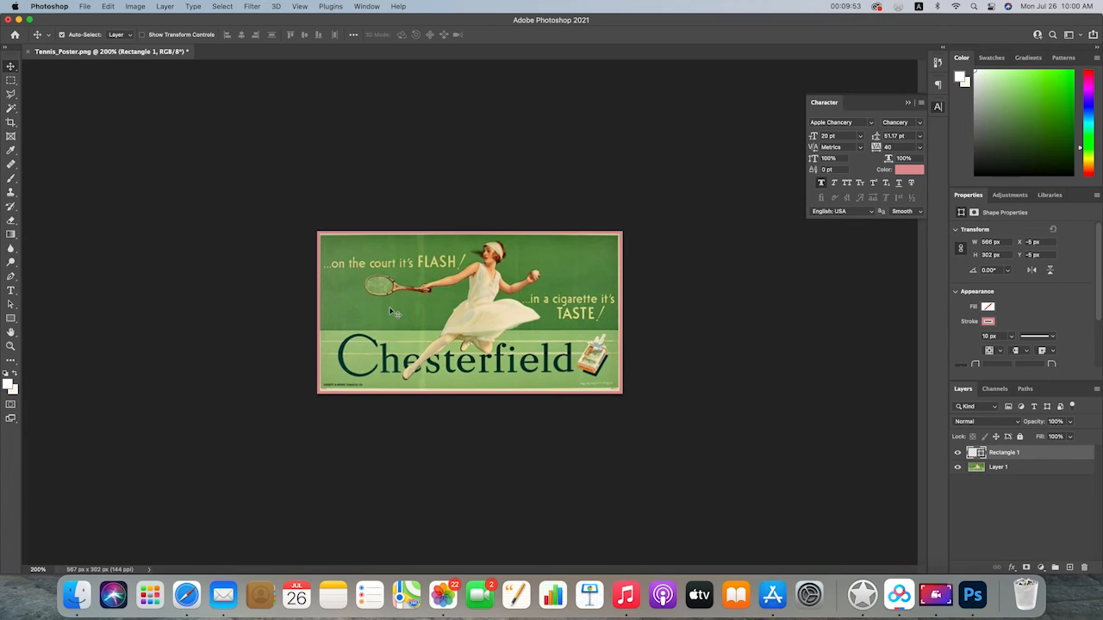
left_click(671, 294)
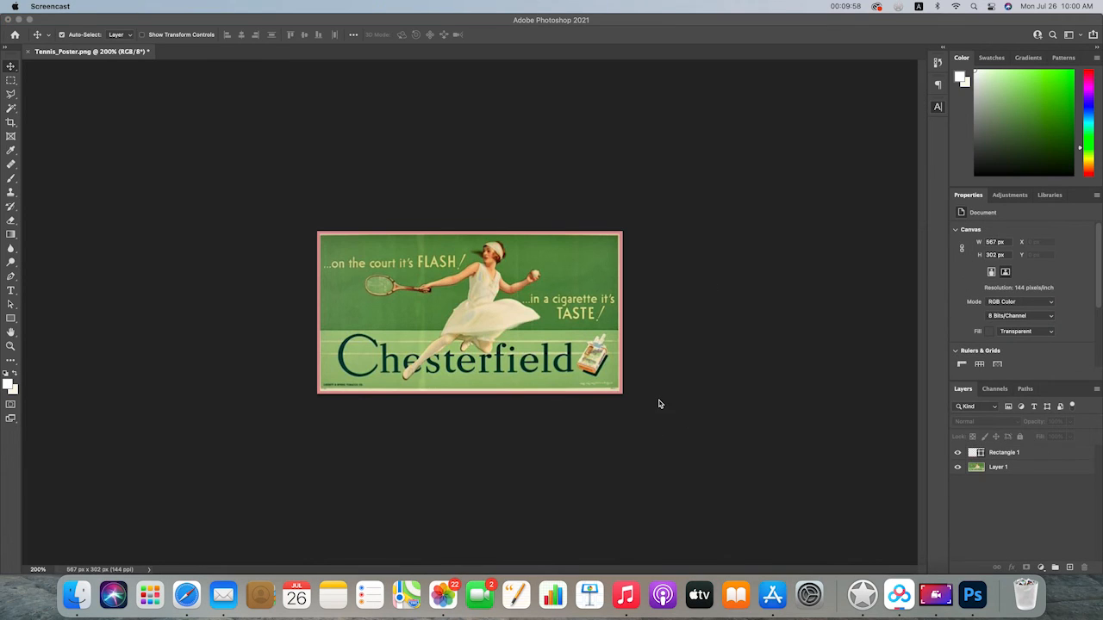
left_click(700, 378)
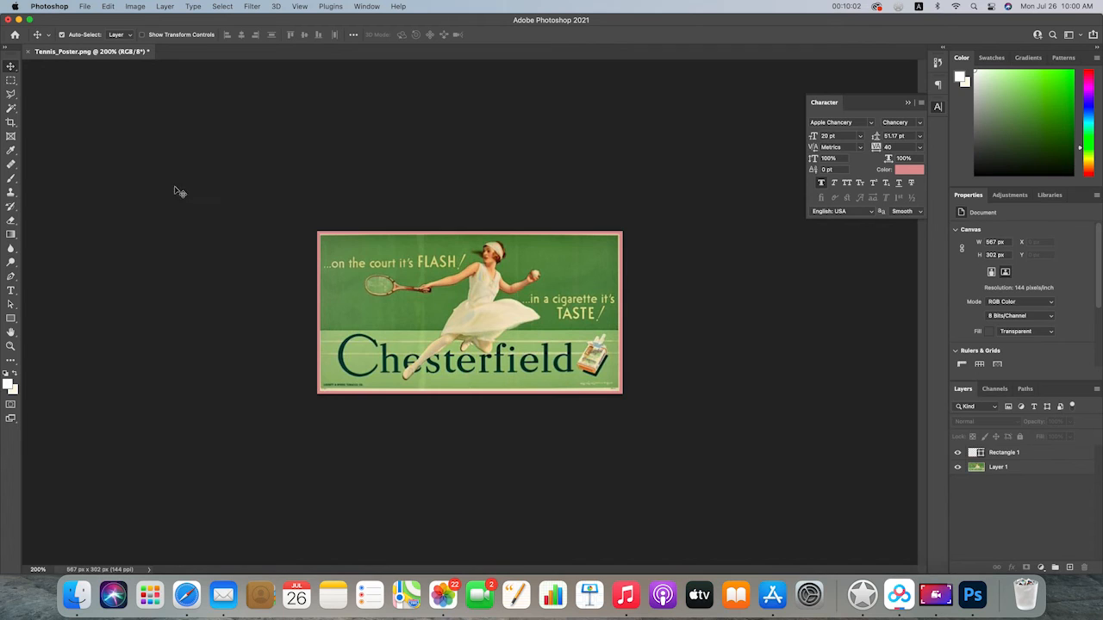
Save the poster to the Desktop as Tennis_Poster.psd with layers and maximum compatibility, replacing the existing file
left_click(85, 7)
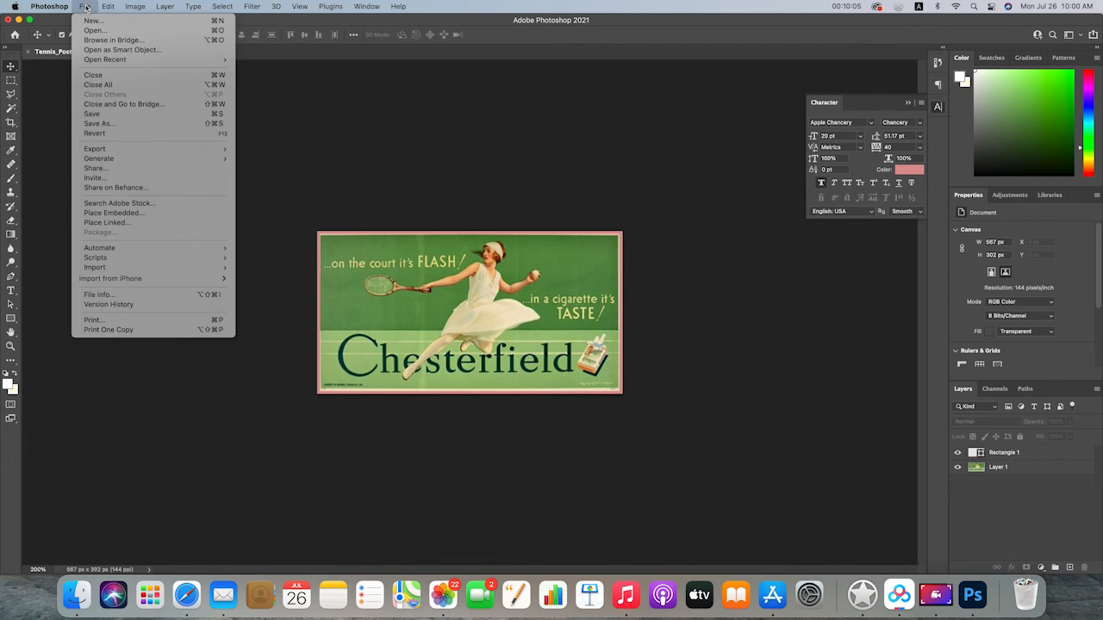
left_click(127, 114)
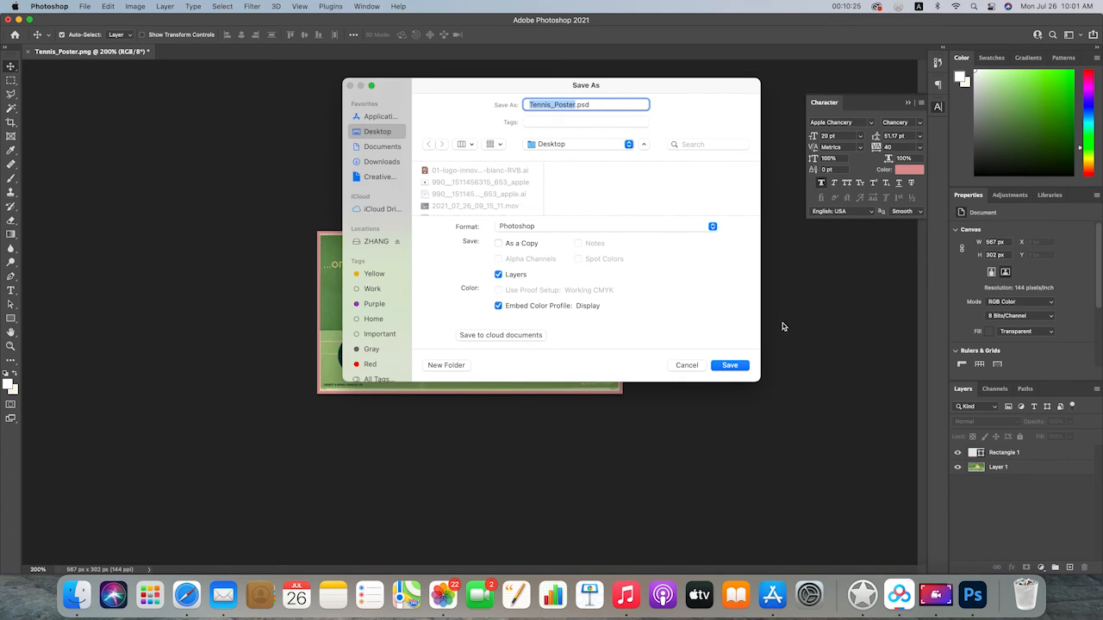
left_click(738, 366)
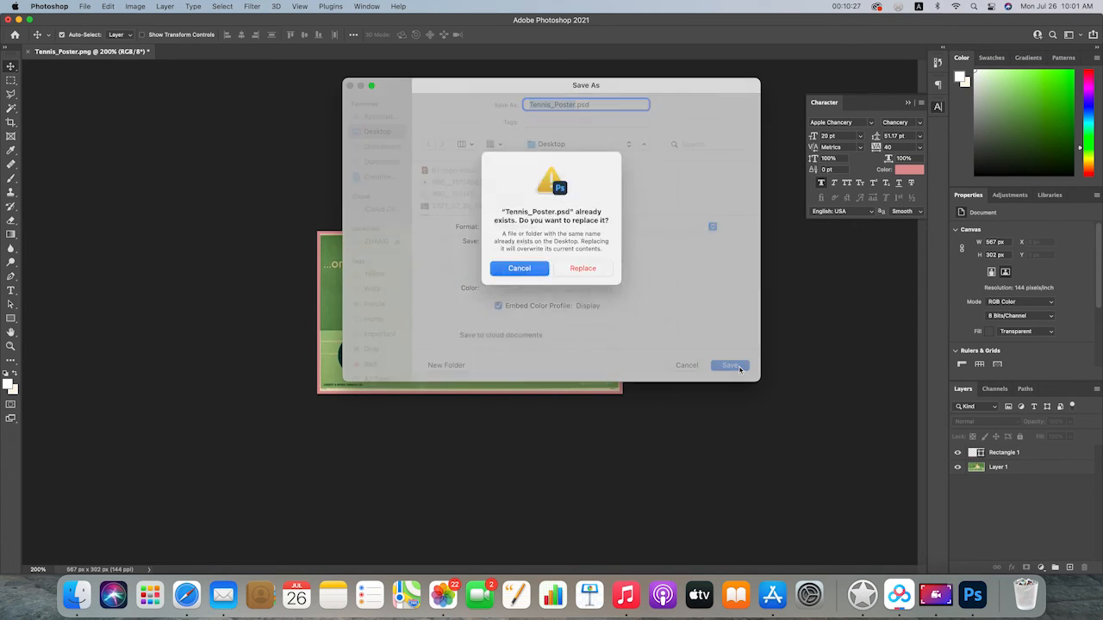
left_click(595, 286)
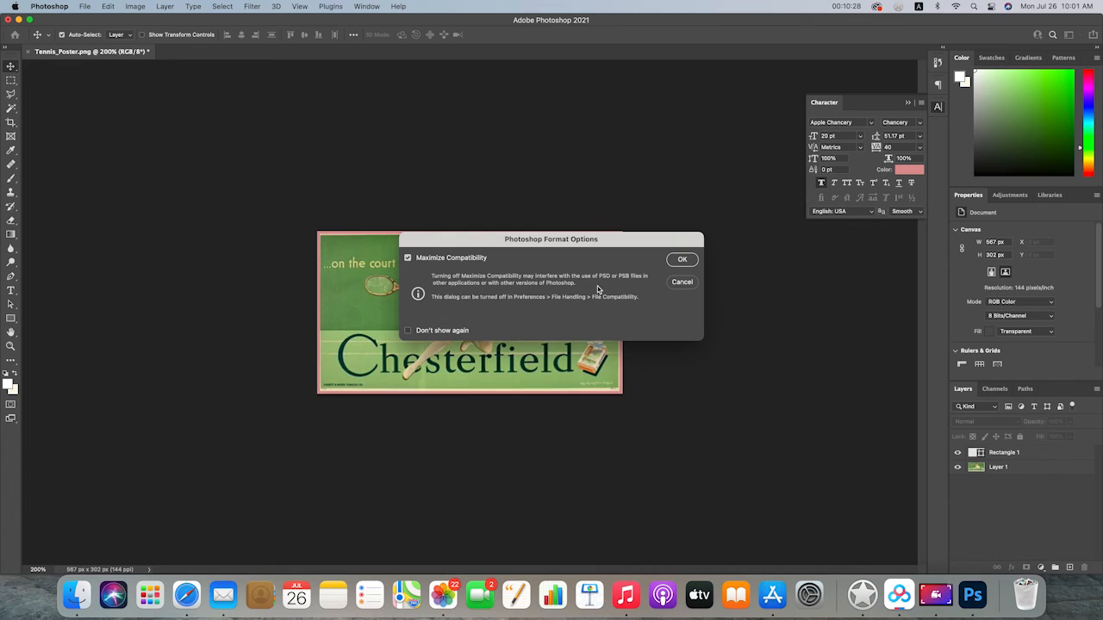
left_click(681, 260)
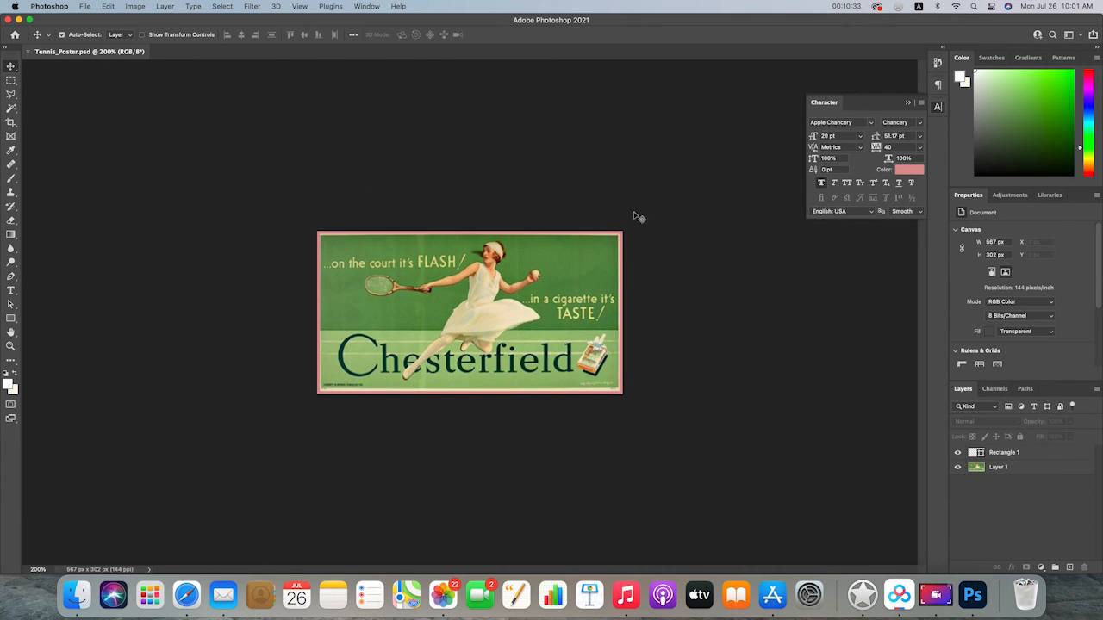
Open the print settings for the poster and scale the print to fit the media
left_click(86, 7)
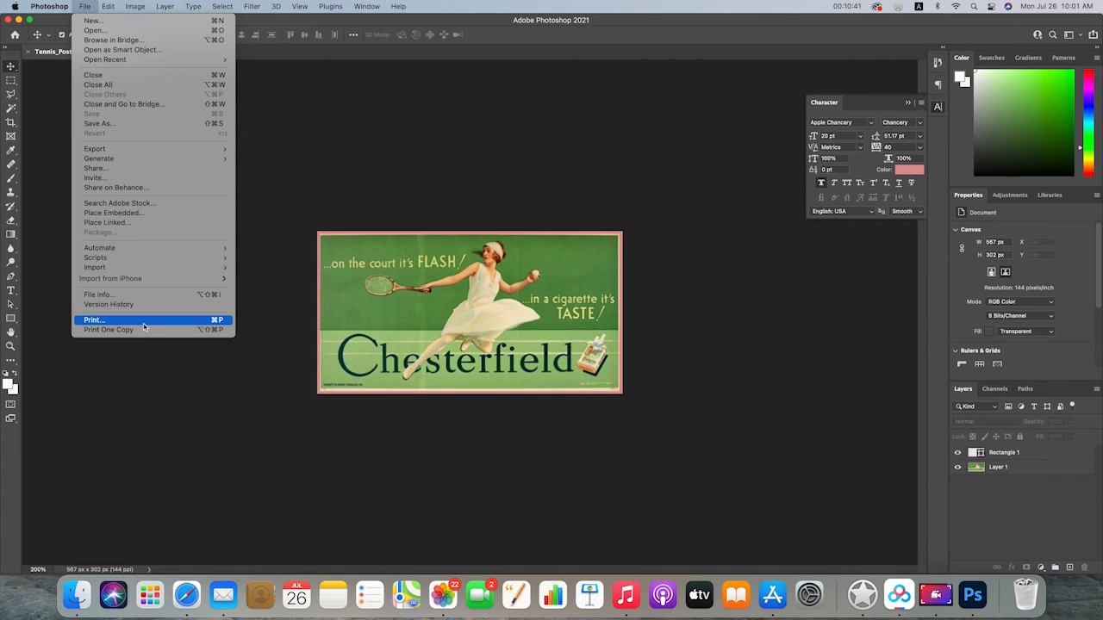
left_click(143, 321)
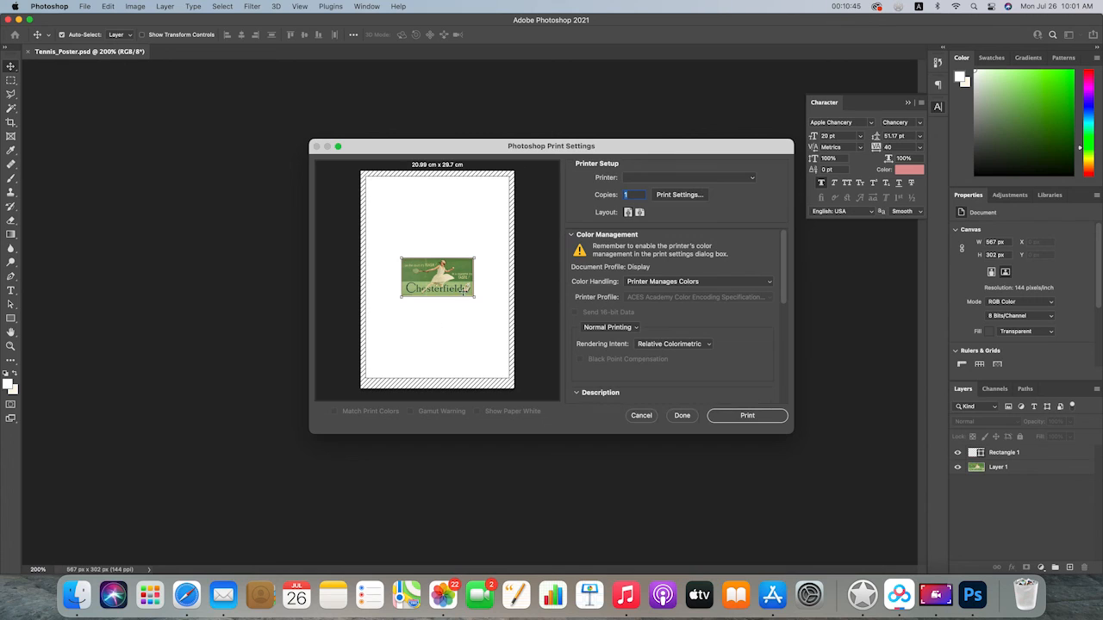
scroll(573, 345, "down", 2)
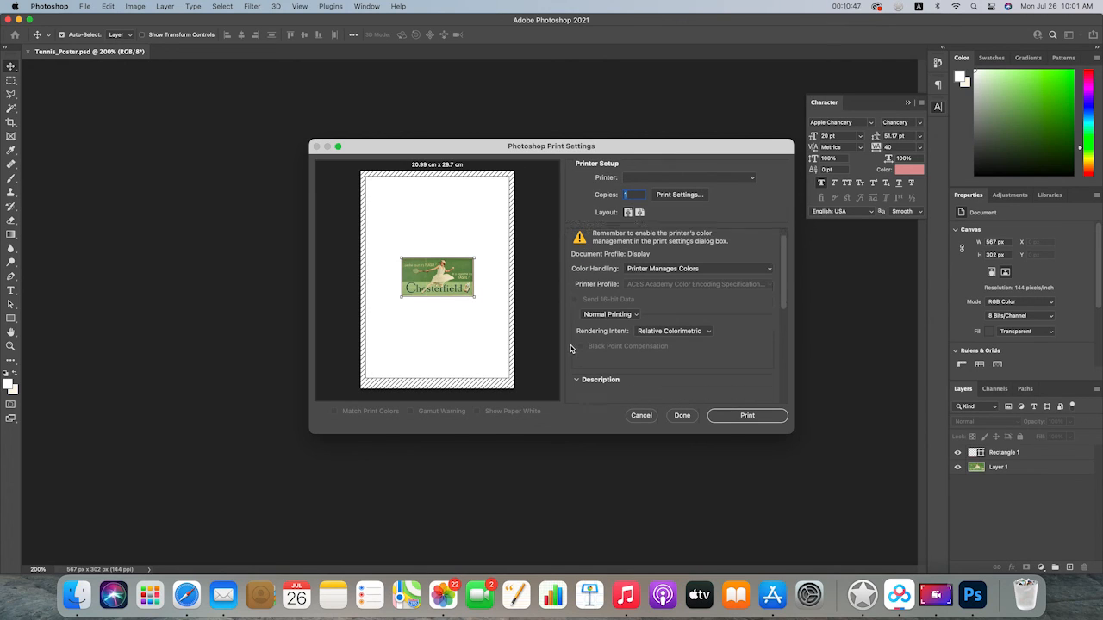
scroll(569, 349, "down", 8)
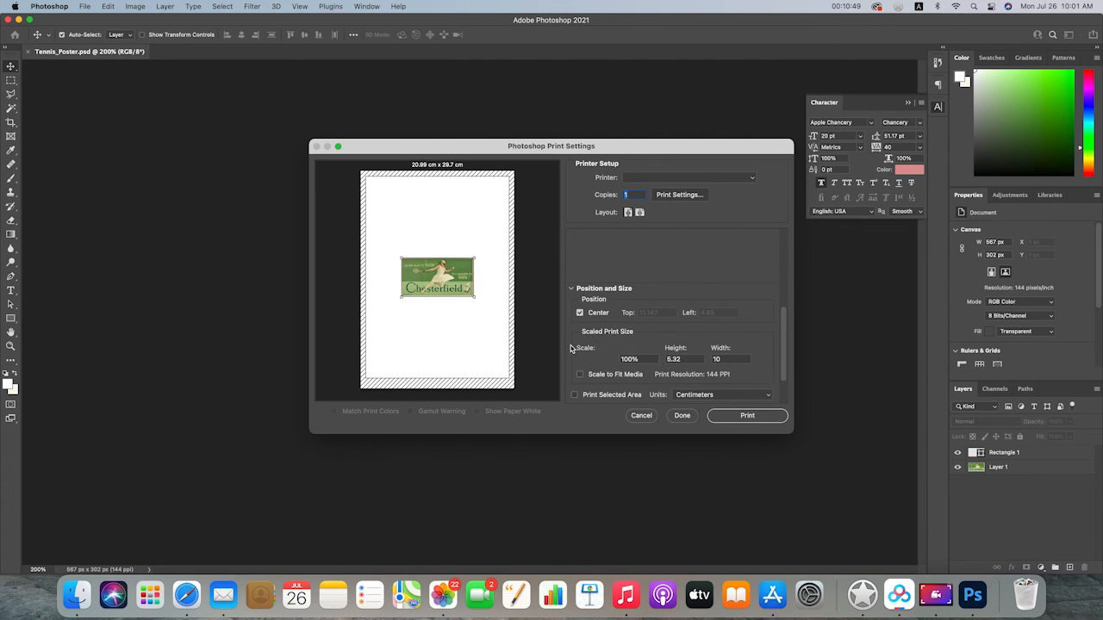
scroll(570, 349, "up", 1)
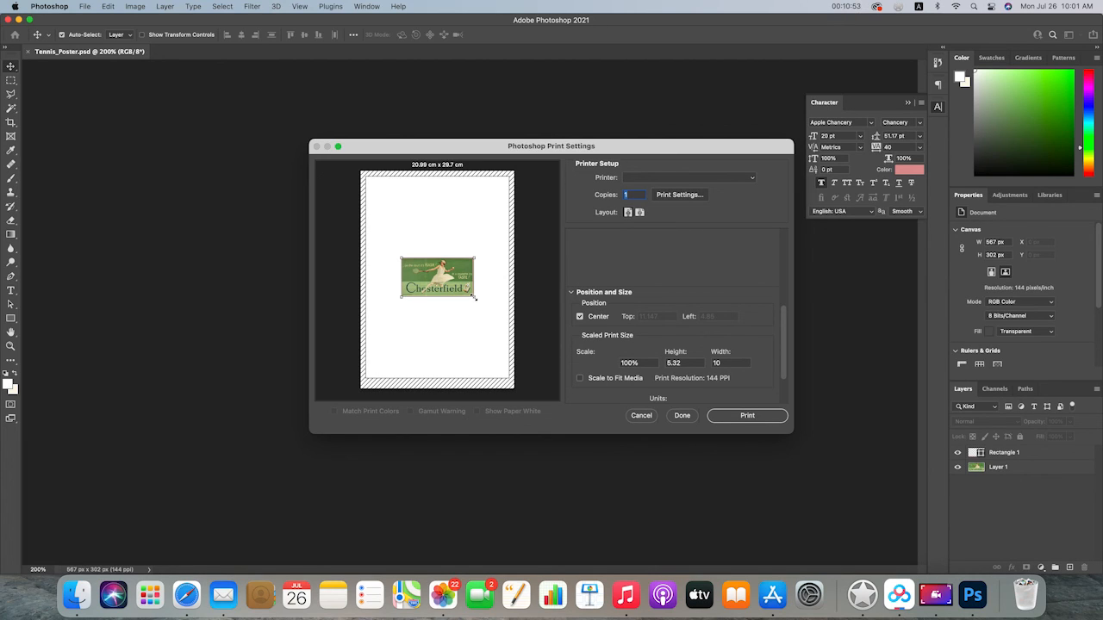
scroll(586, 366, "down", 2)
left_click(580, 352)
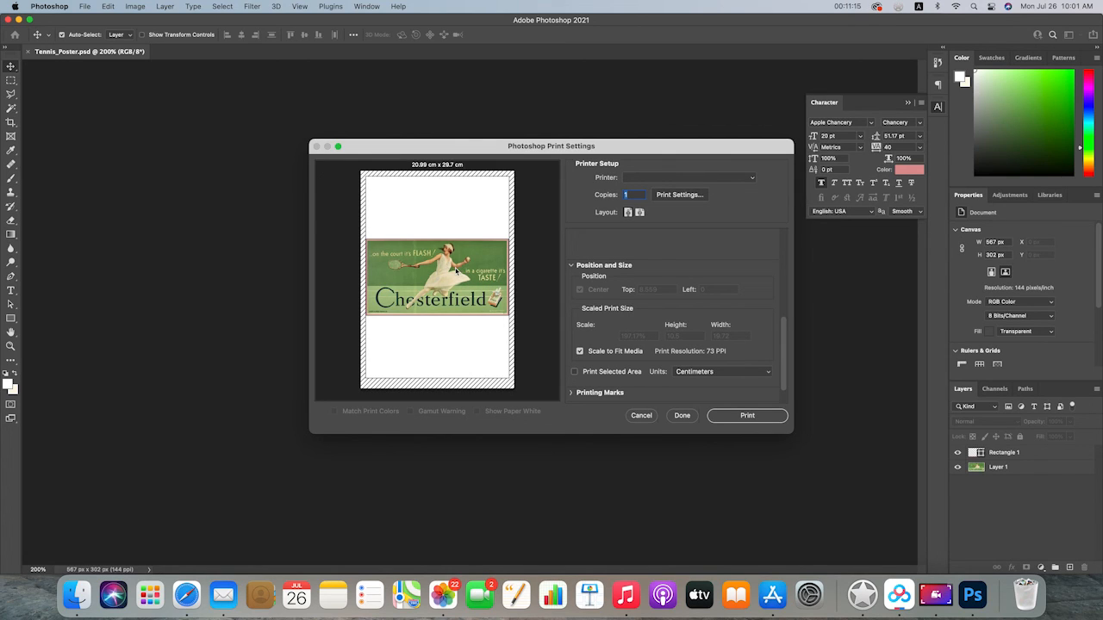
Try to print the poster, dismissing the ColorSync color matching notice, and cancel the system print dialog
scroll(672, 336, "down", 3)
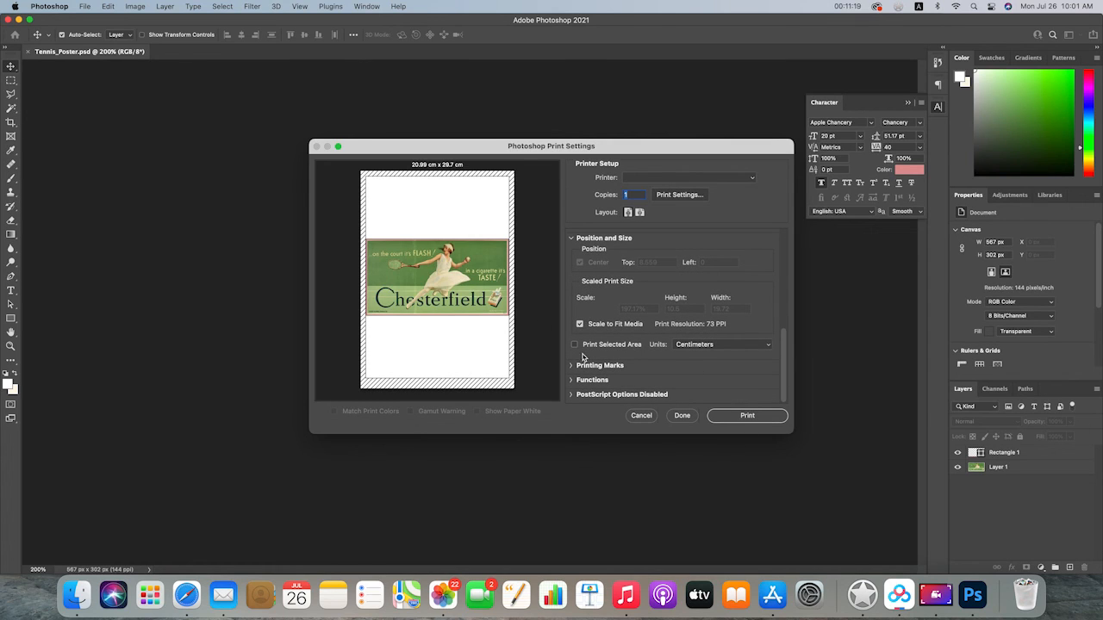
left_click(772, 418)
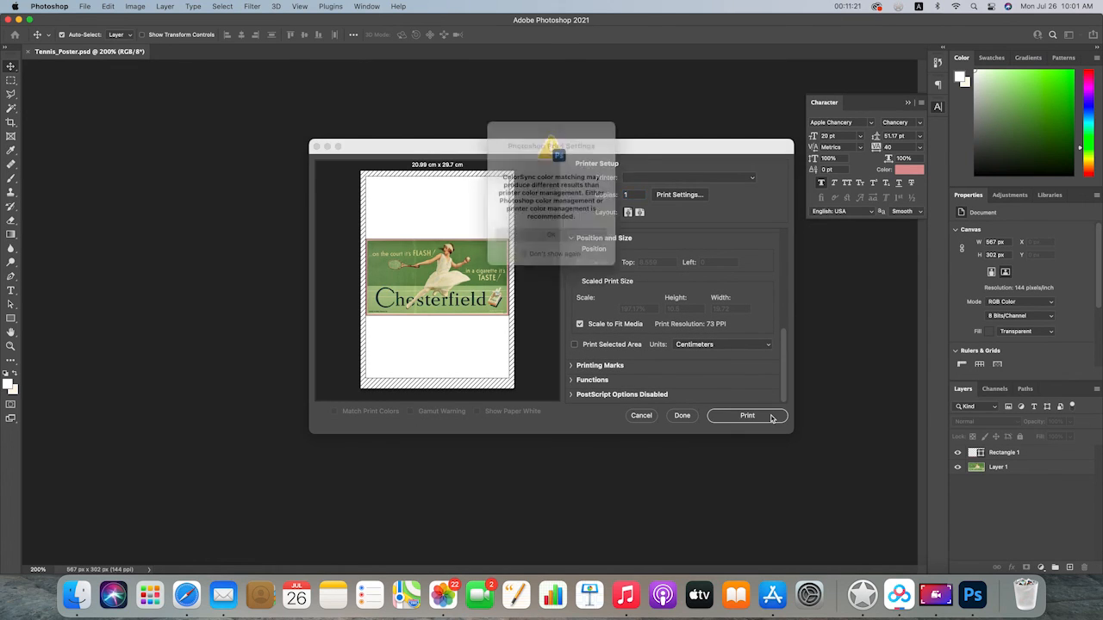
left_click(568, 240)
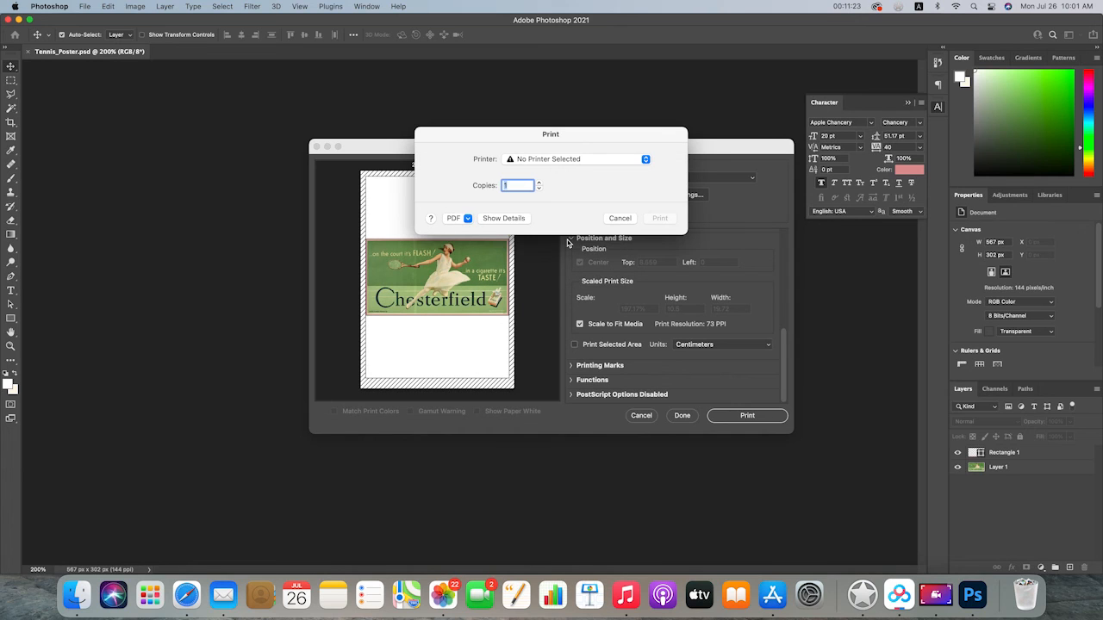
left_click(620, 218)
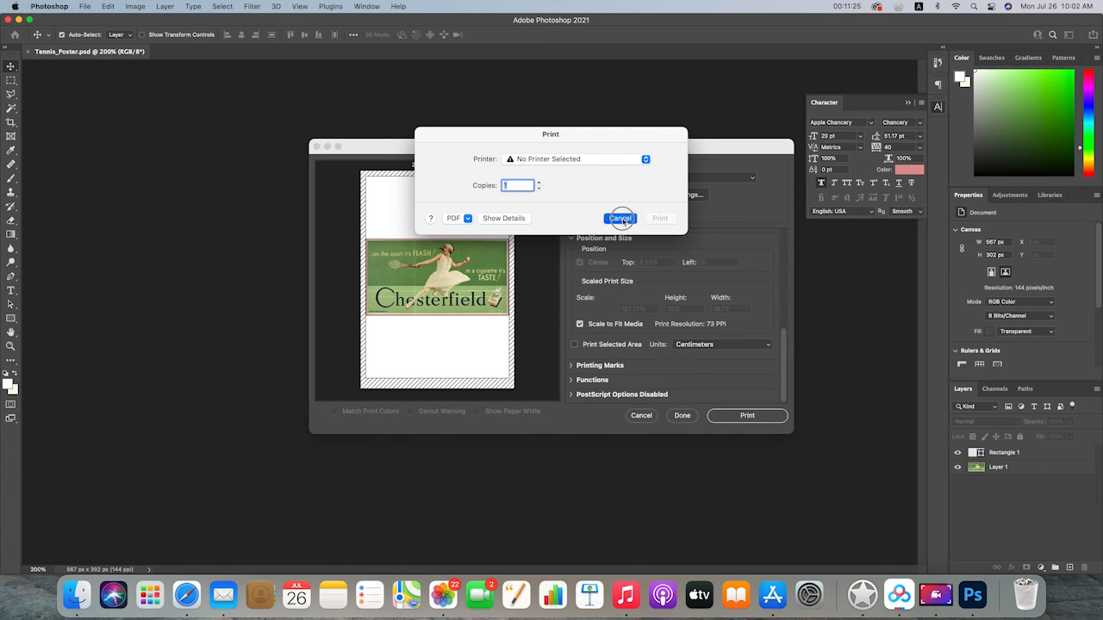